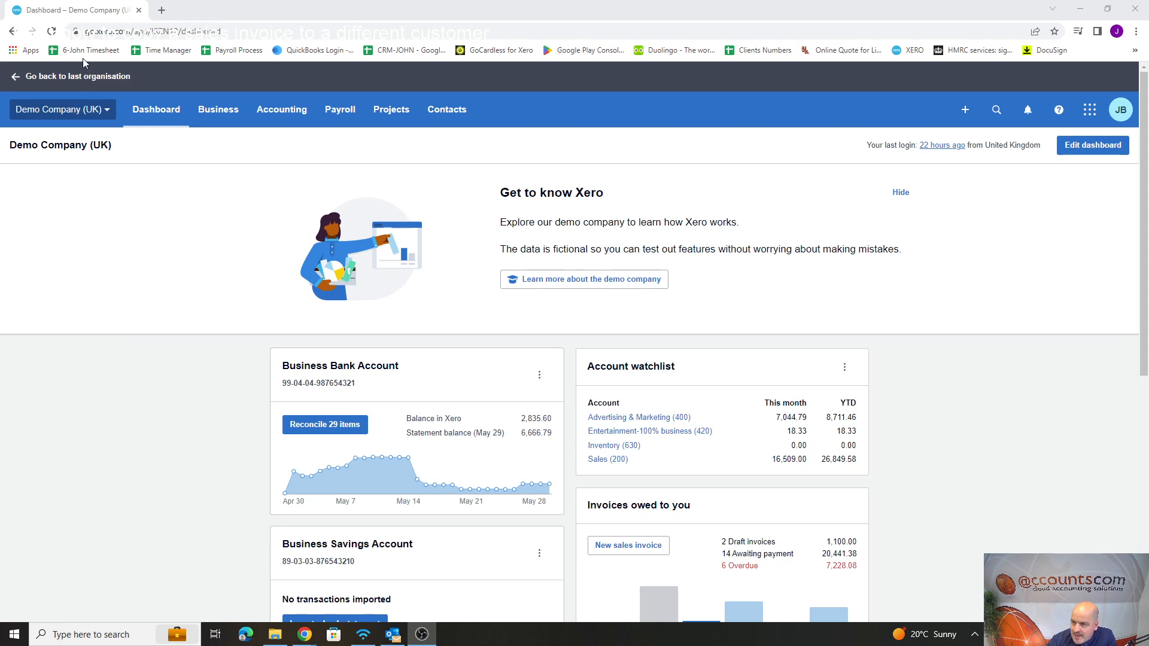
Open the organisation's tracking categories in the advanced accounting settings and try to add a new tracking category
left_click(103, 114)
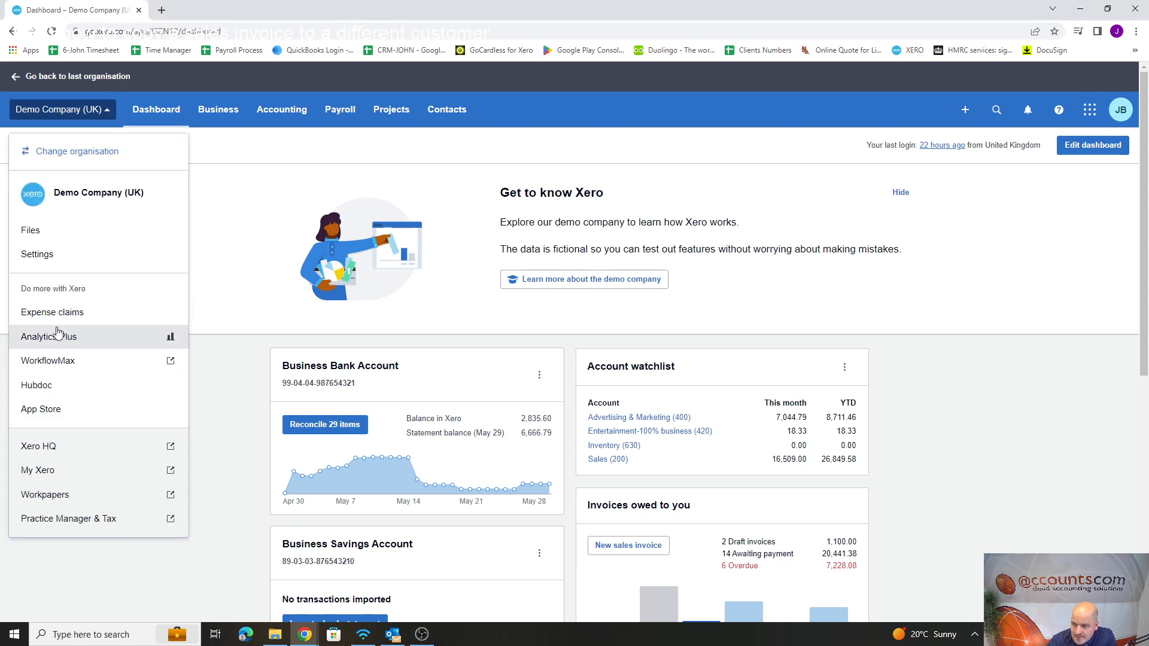
left_click(36, 254)
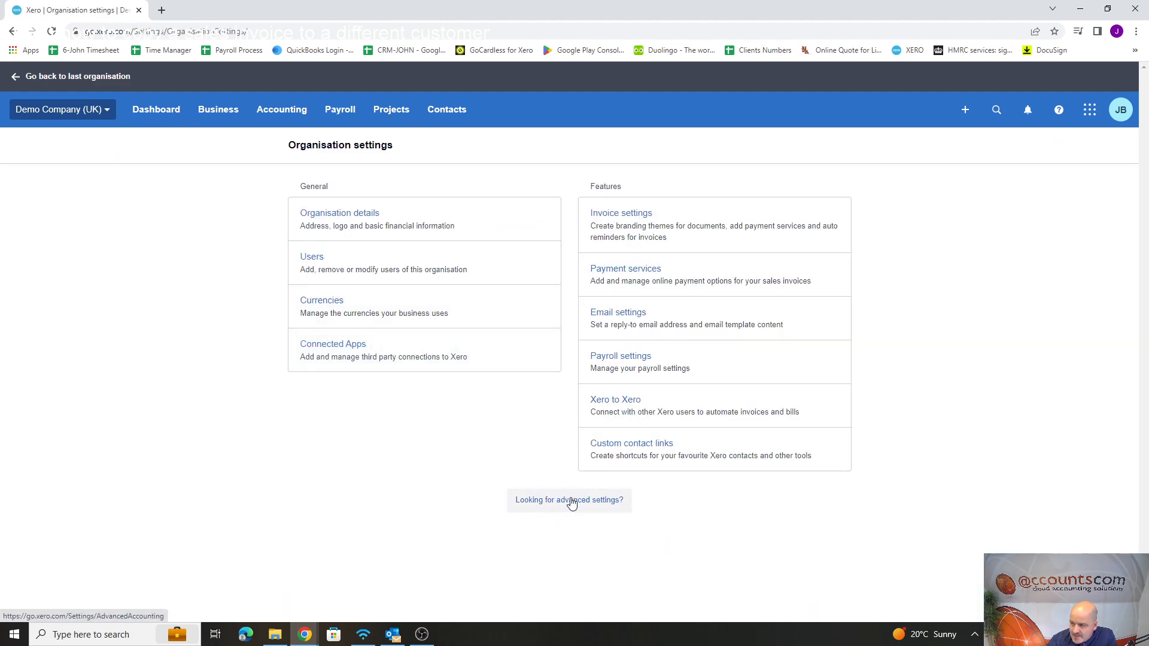
left_click(571, 502)
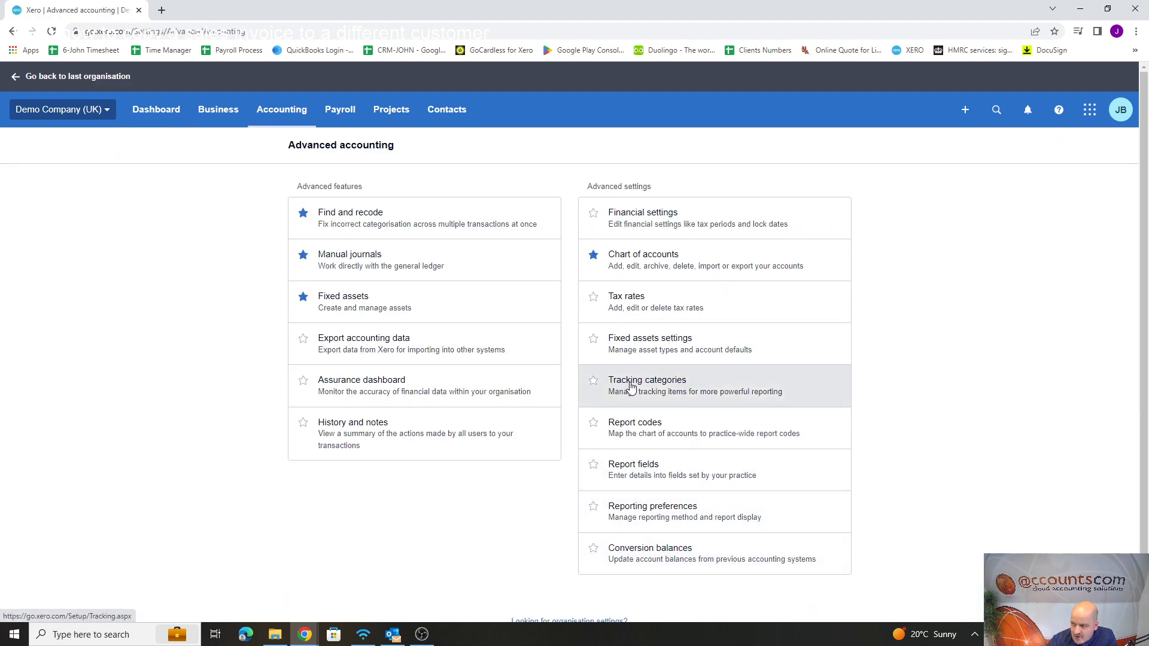
left_click(674, 388)
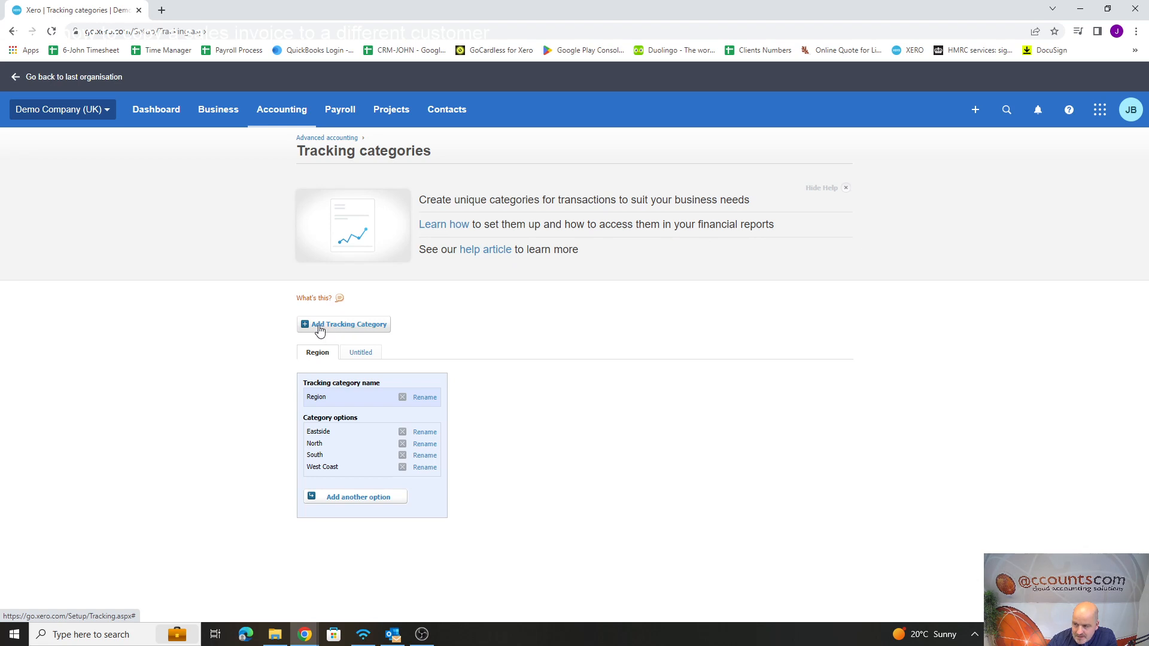
left_click(349, 327)
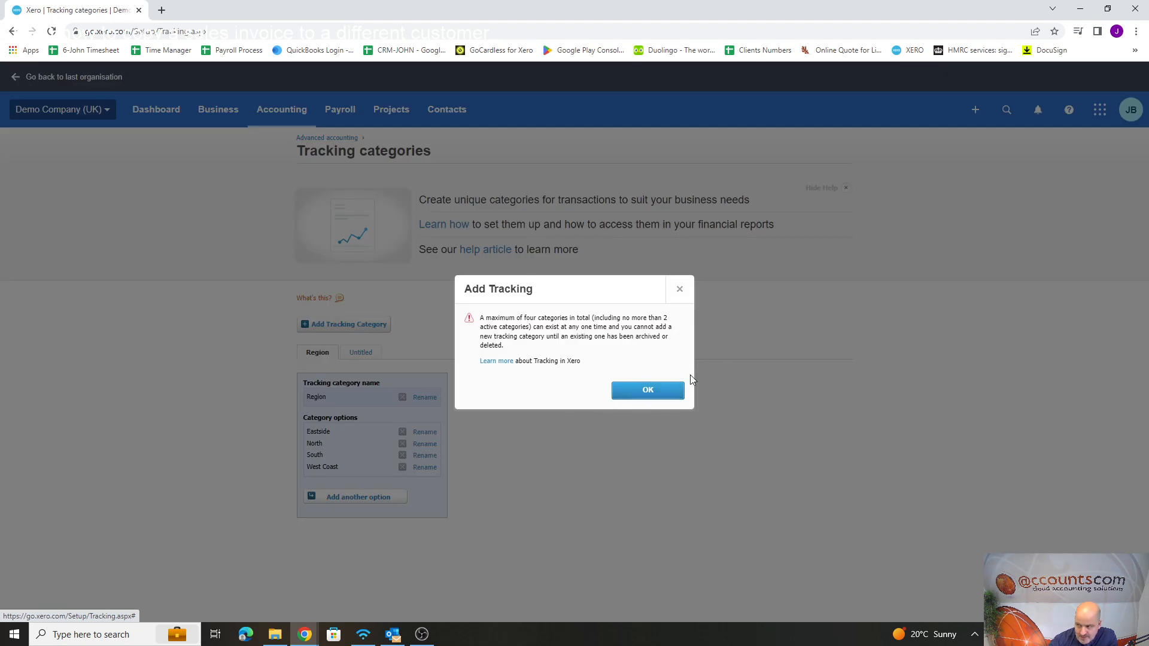
left_click(682, 290)
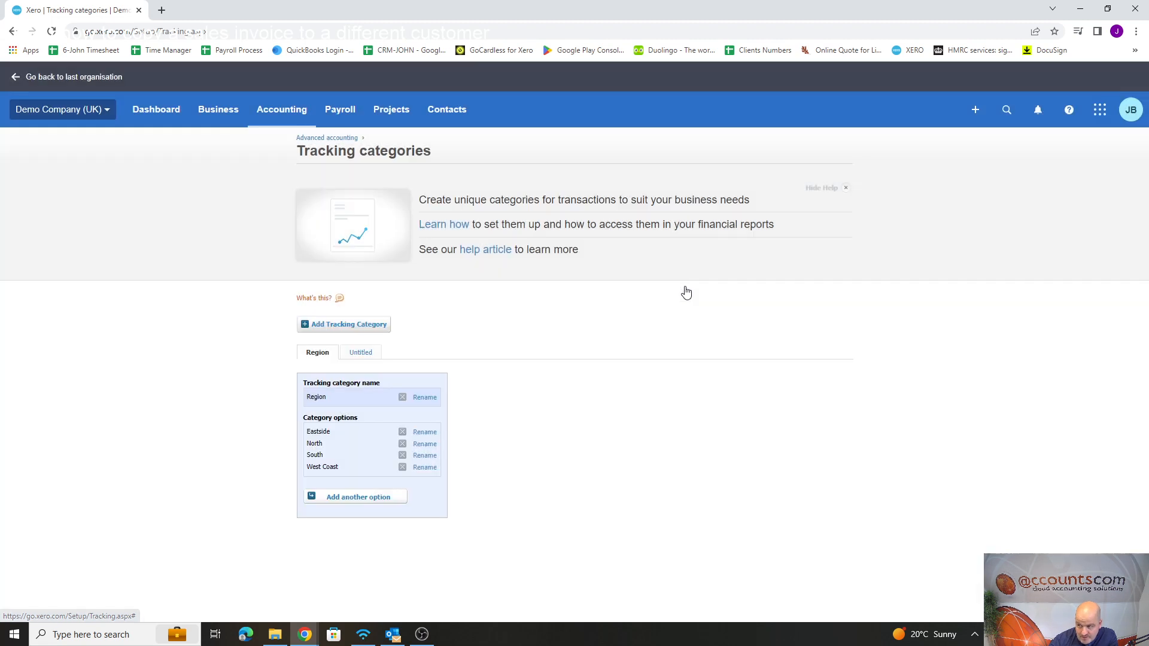
Rename the Untitled tracking category as Person
left_click(362, 354)
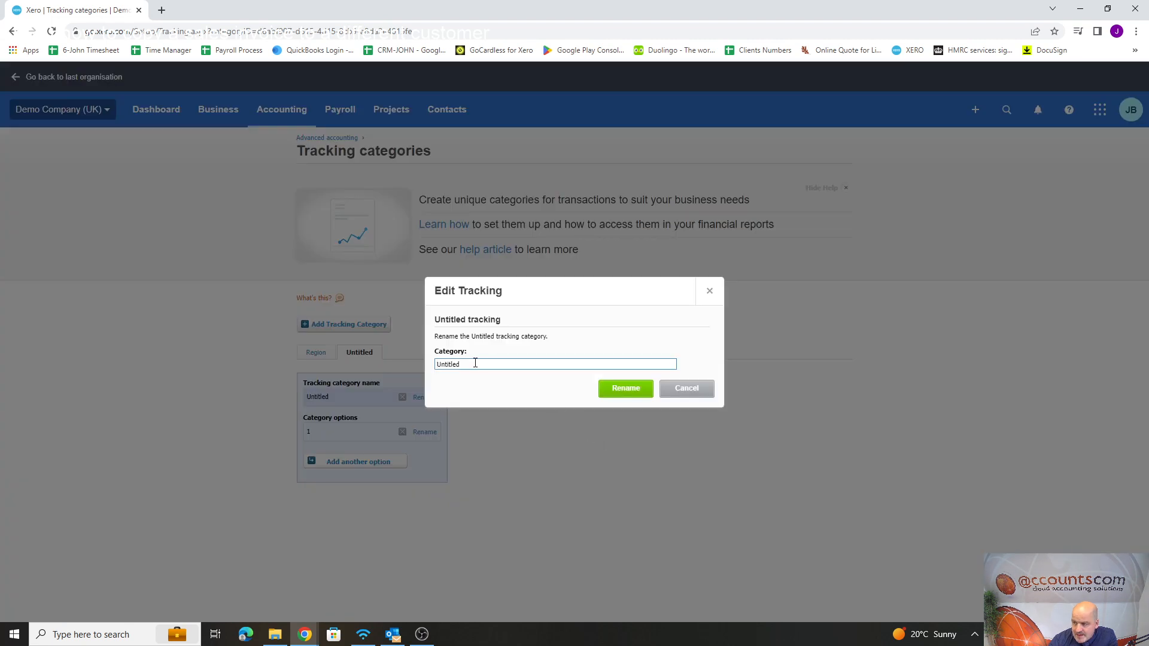
left_click_drag(475, 362, 359, 363)
type("P")
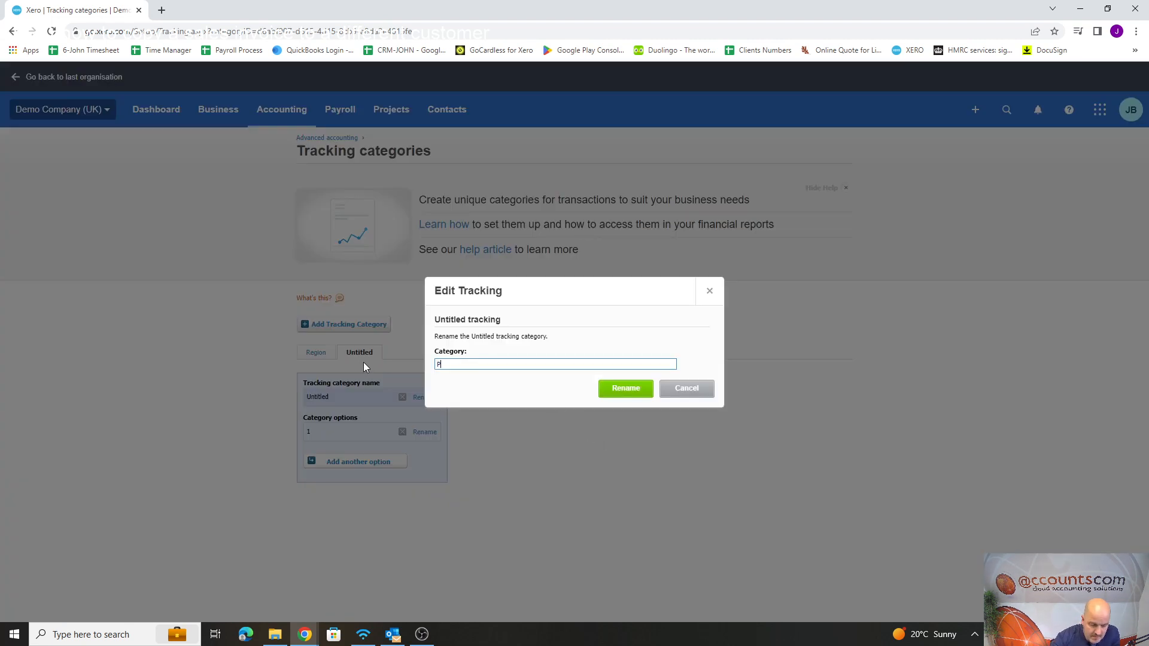
type("erson")
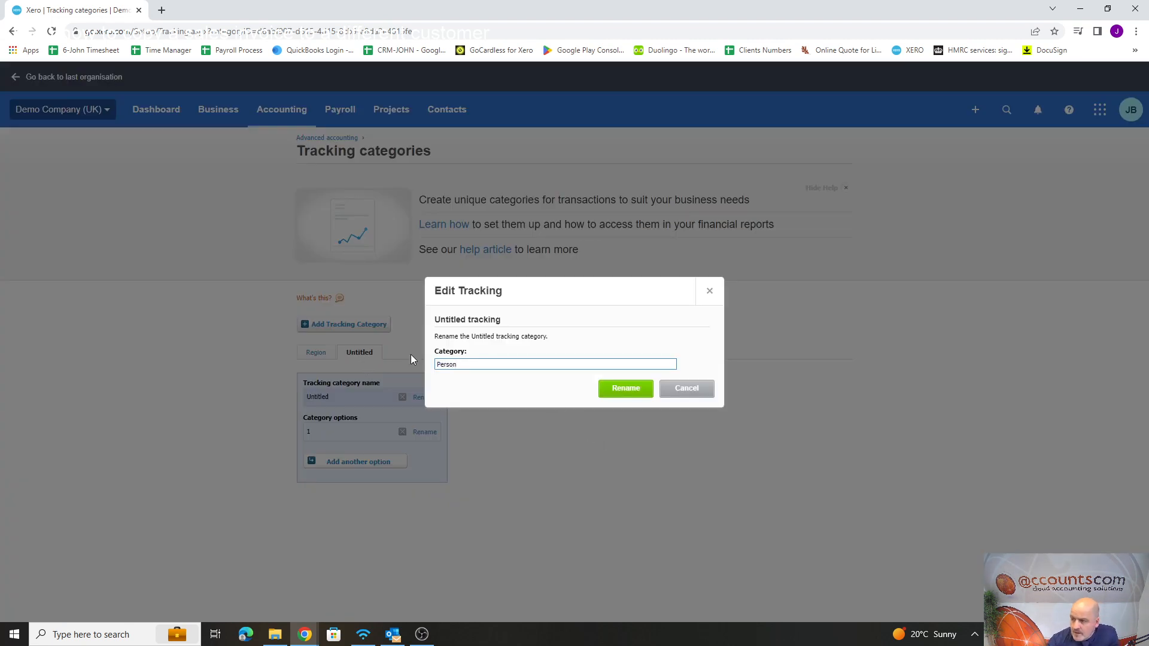
left_click(625, 390)
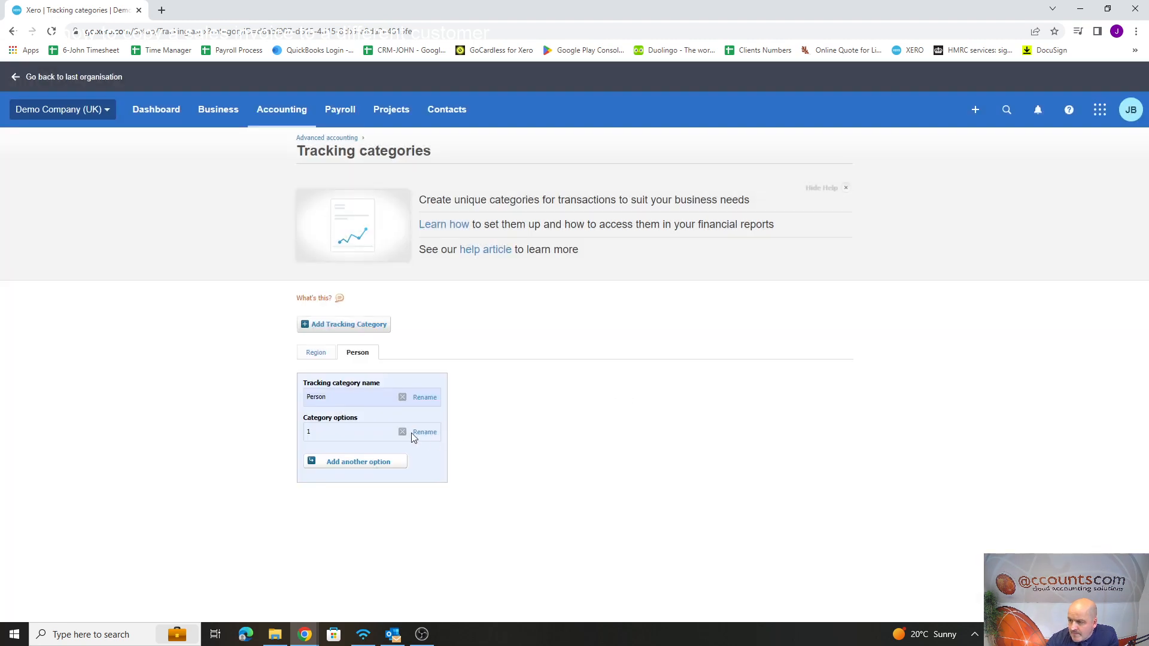
Rename option 1 of the Person tracking category with a staff member's first name
left_click(414, 432)
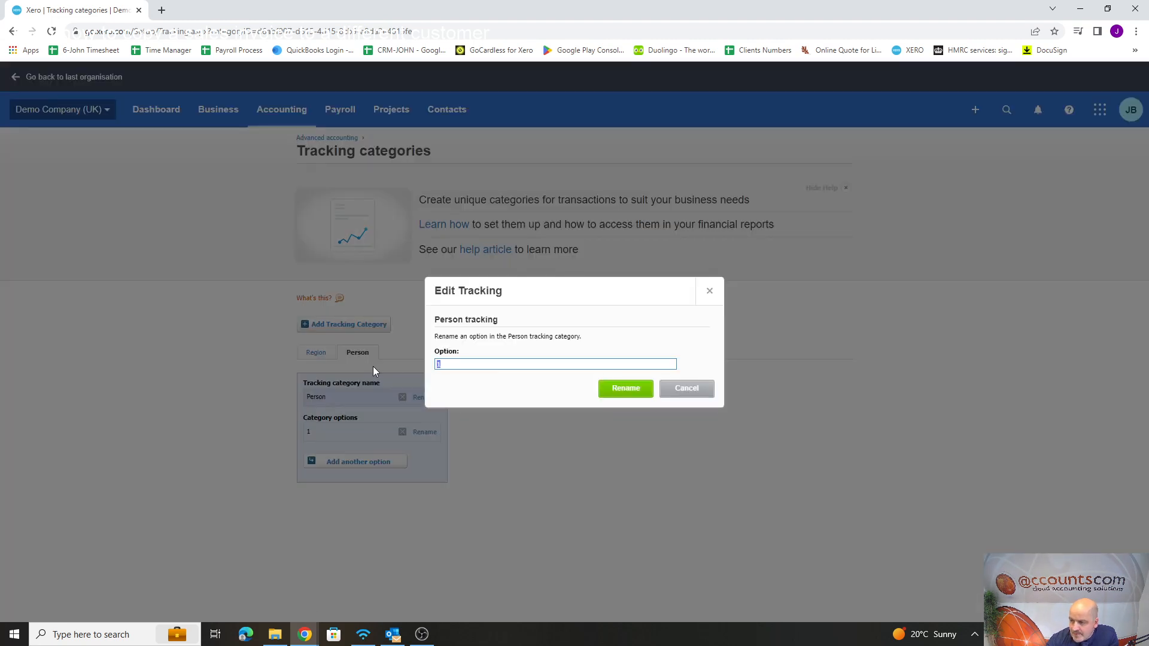
type("John")
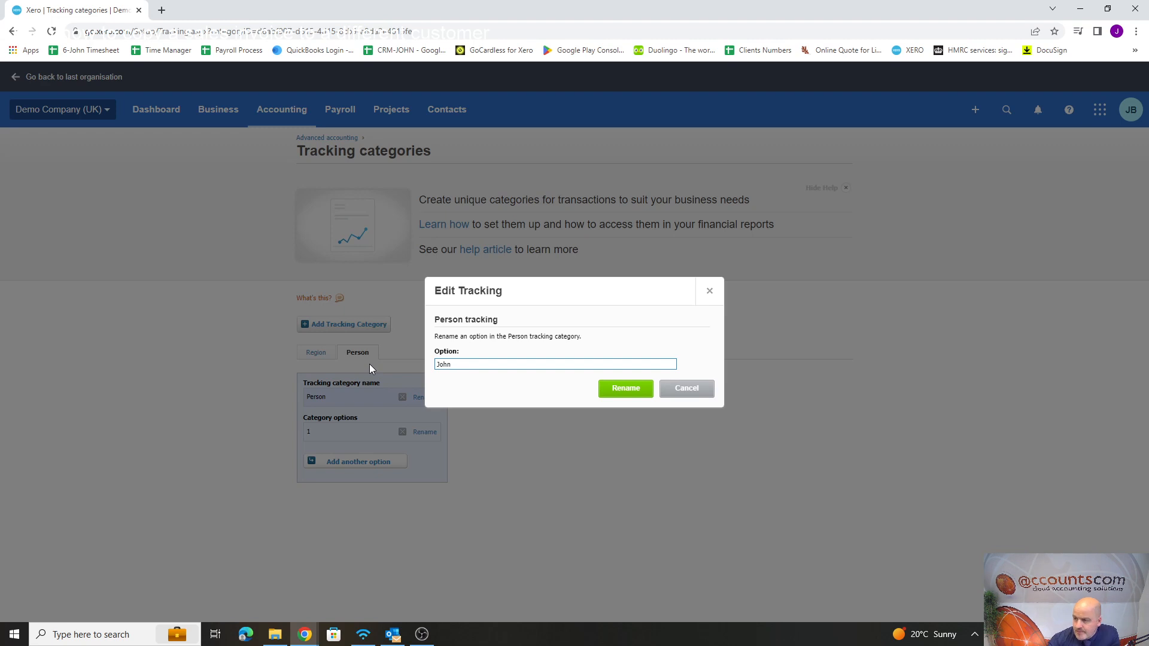
left_click(621, 389)
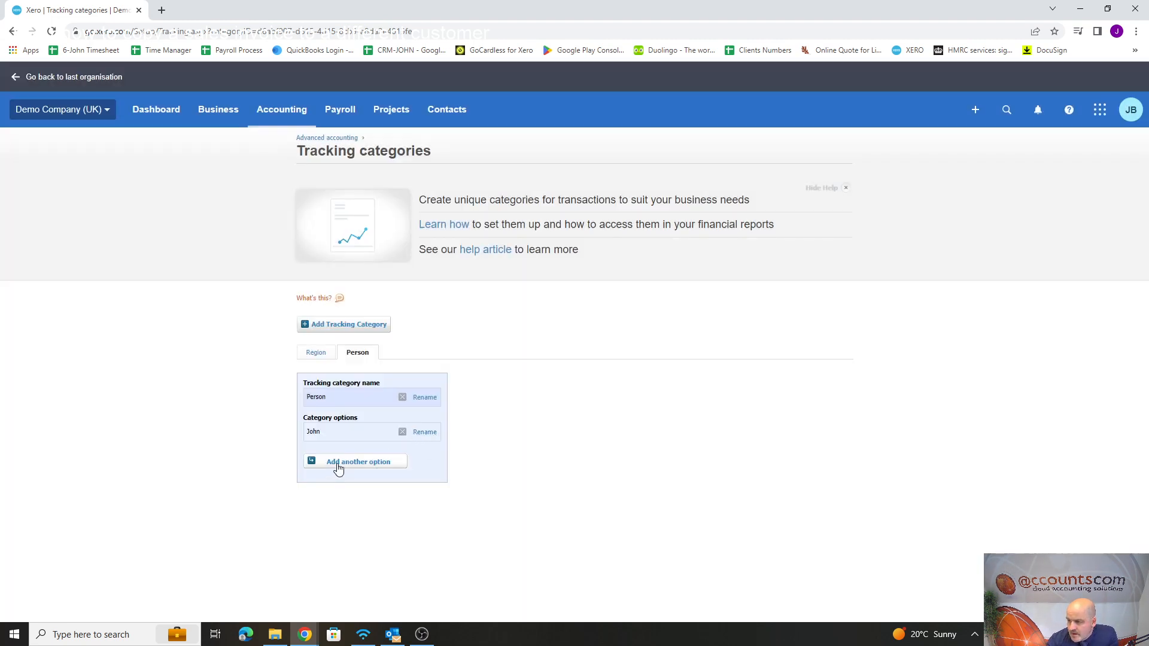
Add two more people's first names as options of the Person tracking category, and check the Region category's options
left_click(335, 467)
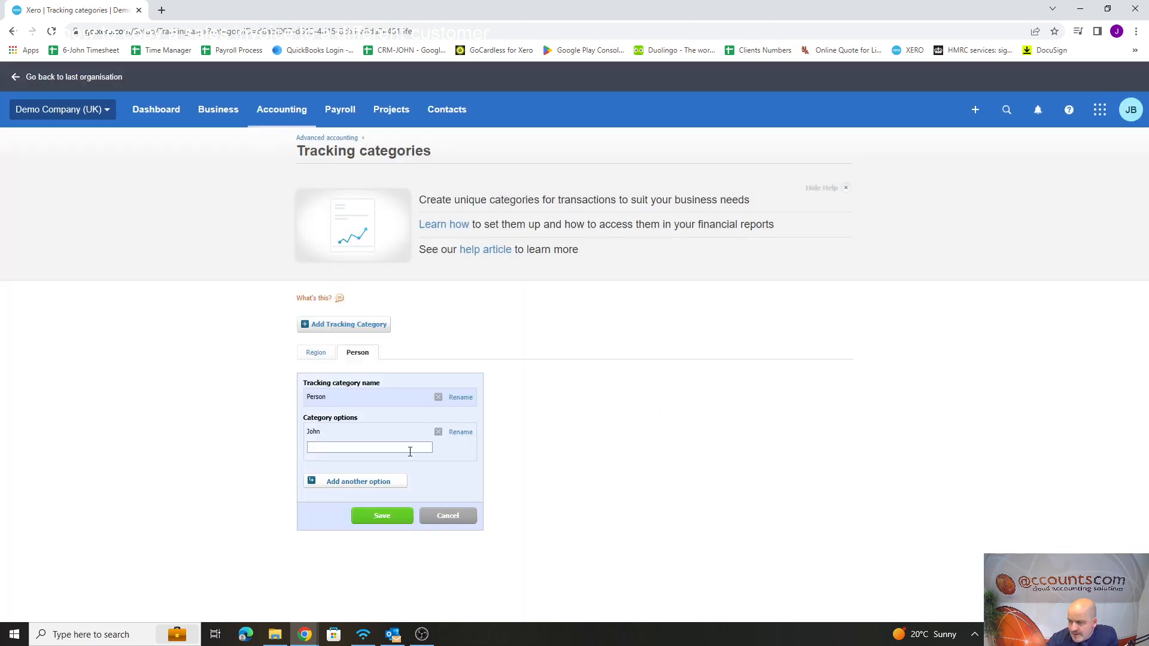
type("Bo")
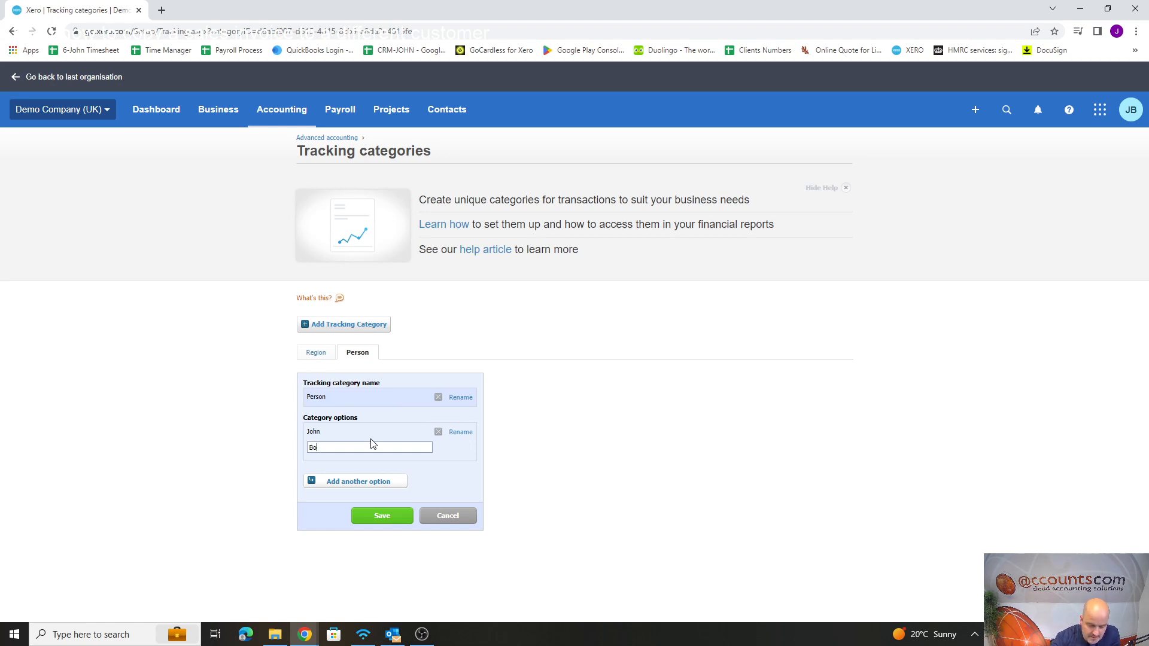
type("b")
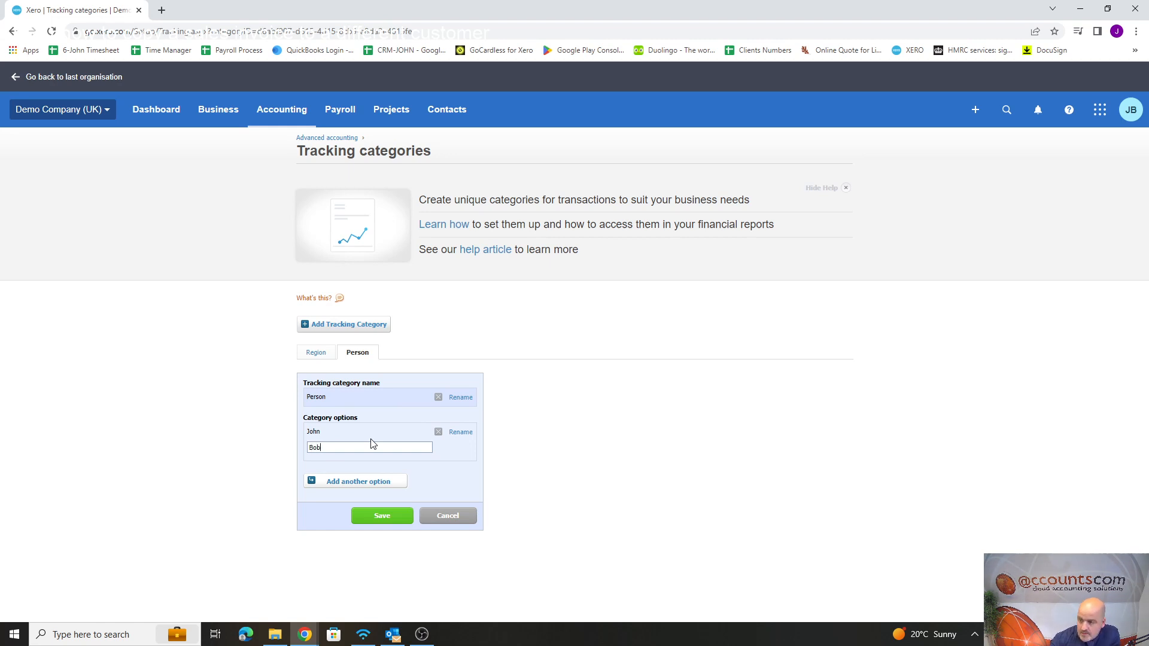
left_click(383, 520)
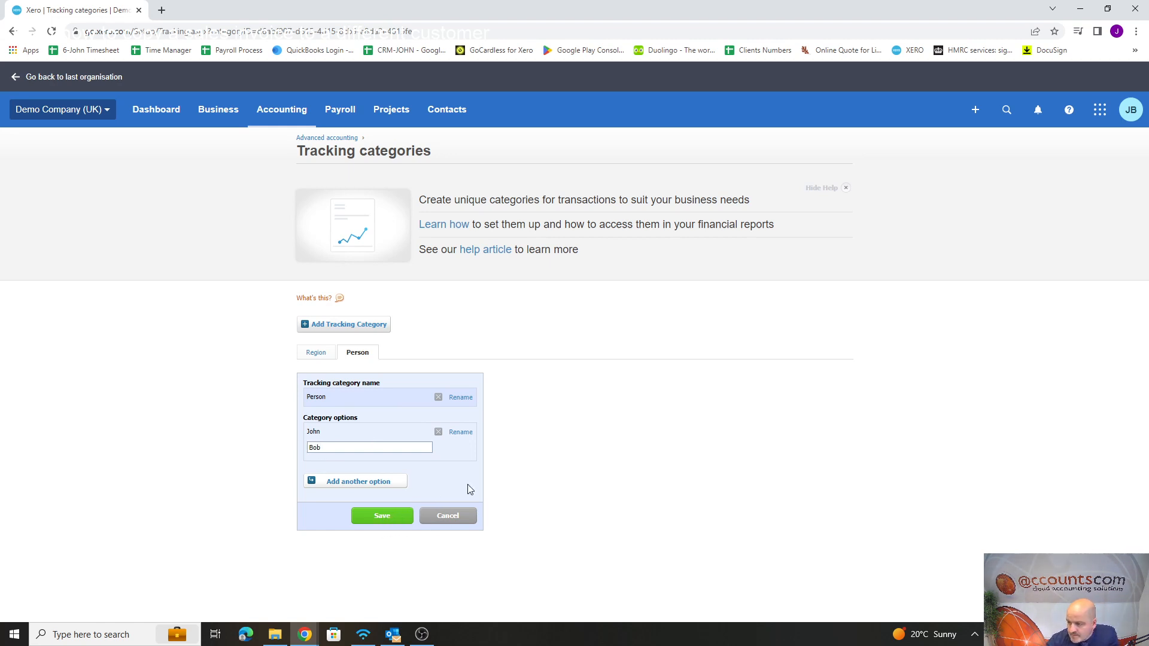
left_click(367, 473)
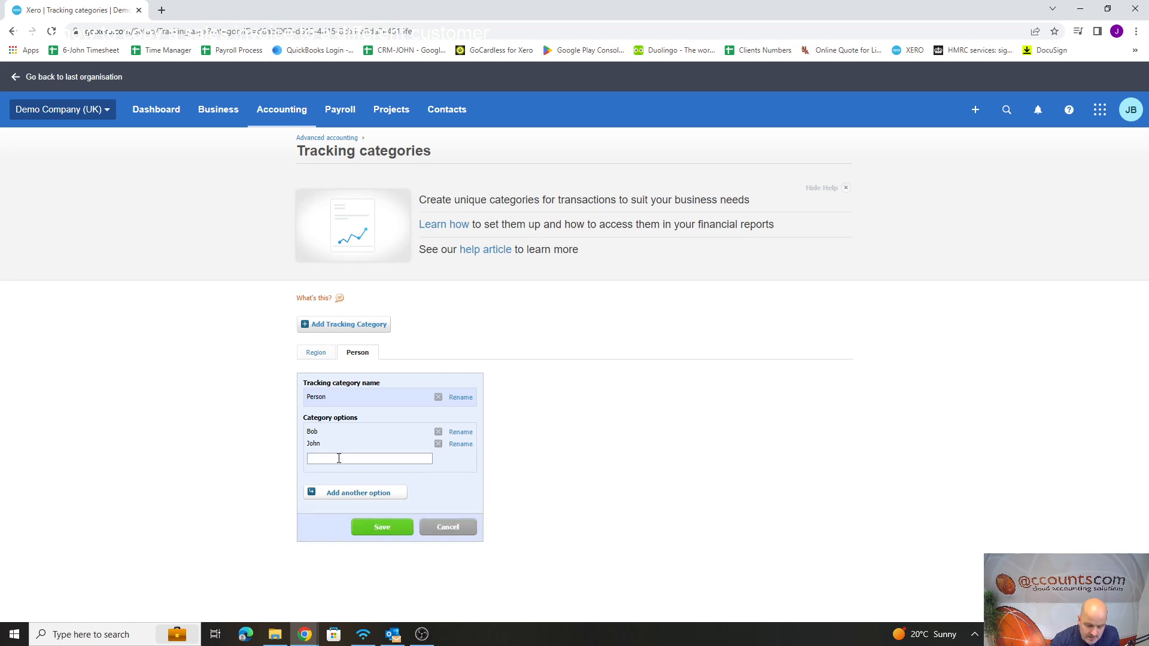
type("Julie")
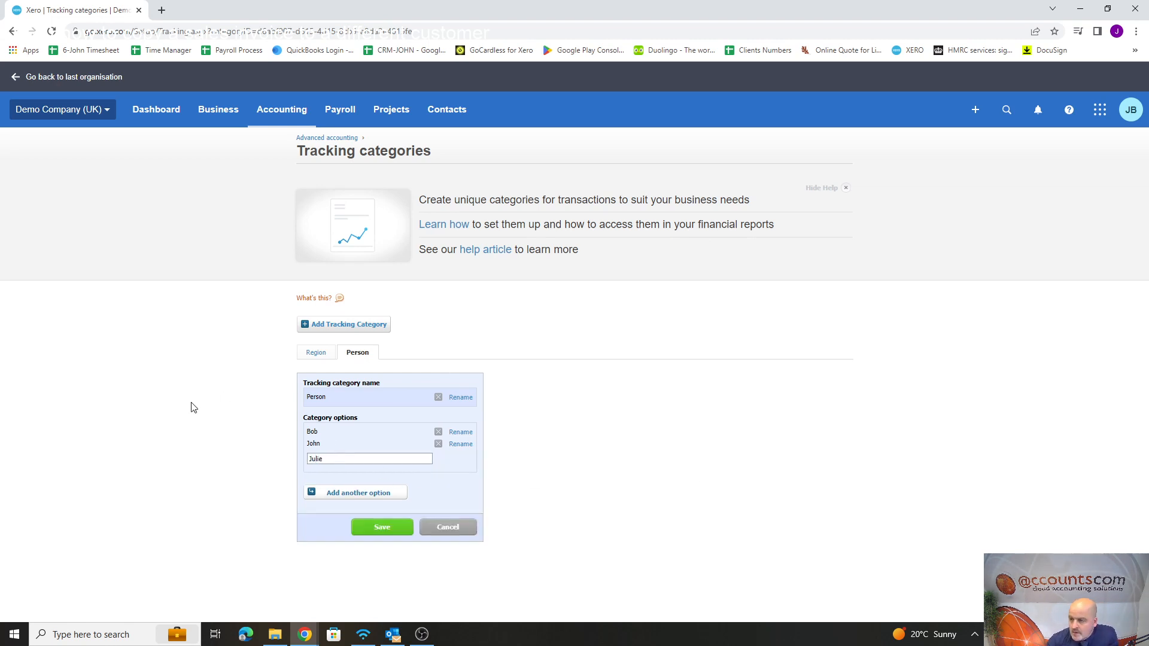
left_click(382, 531)
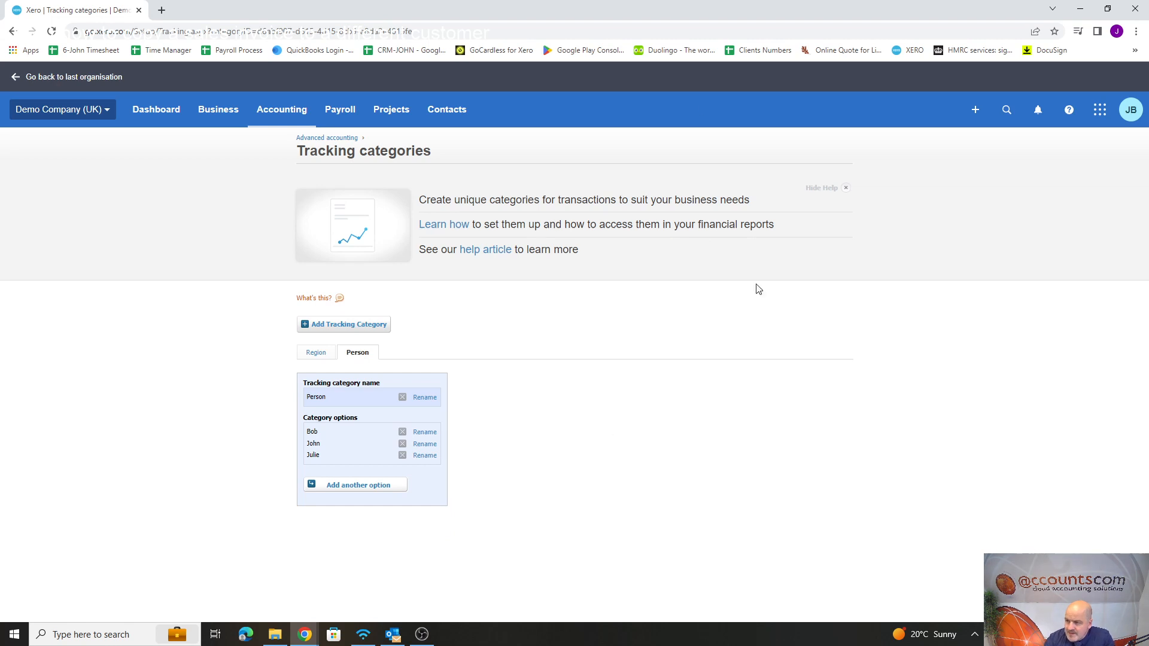
left_click(316, 352)
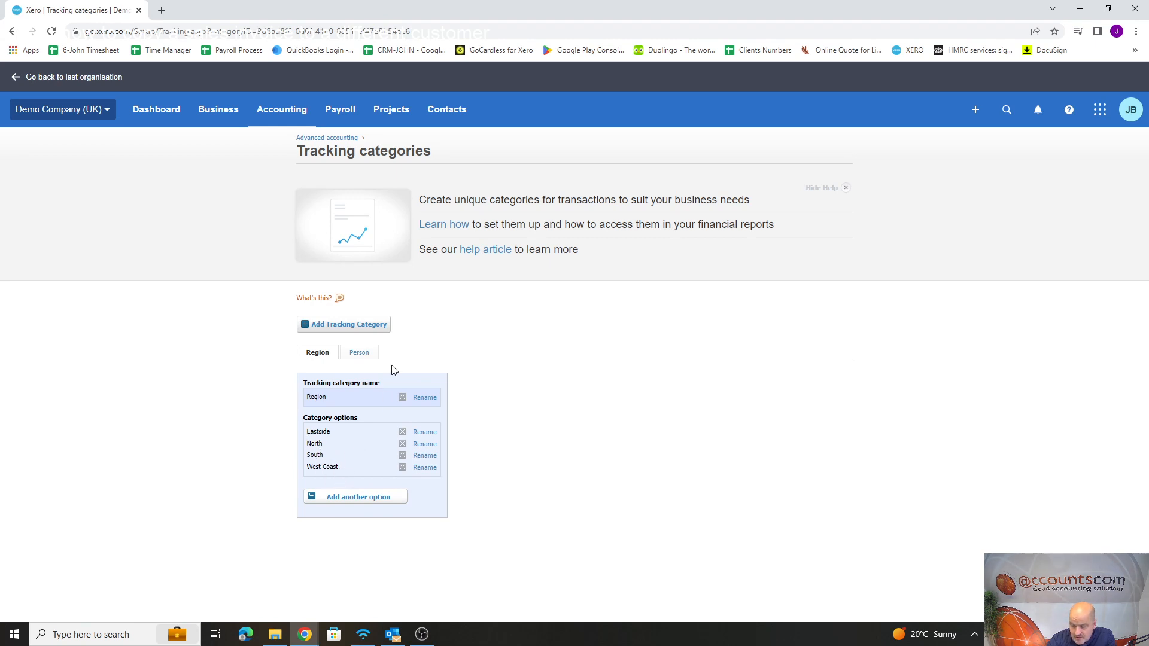
left_click(360, 355)
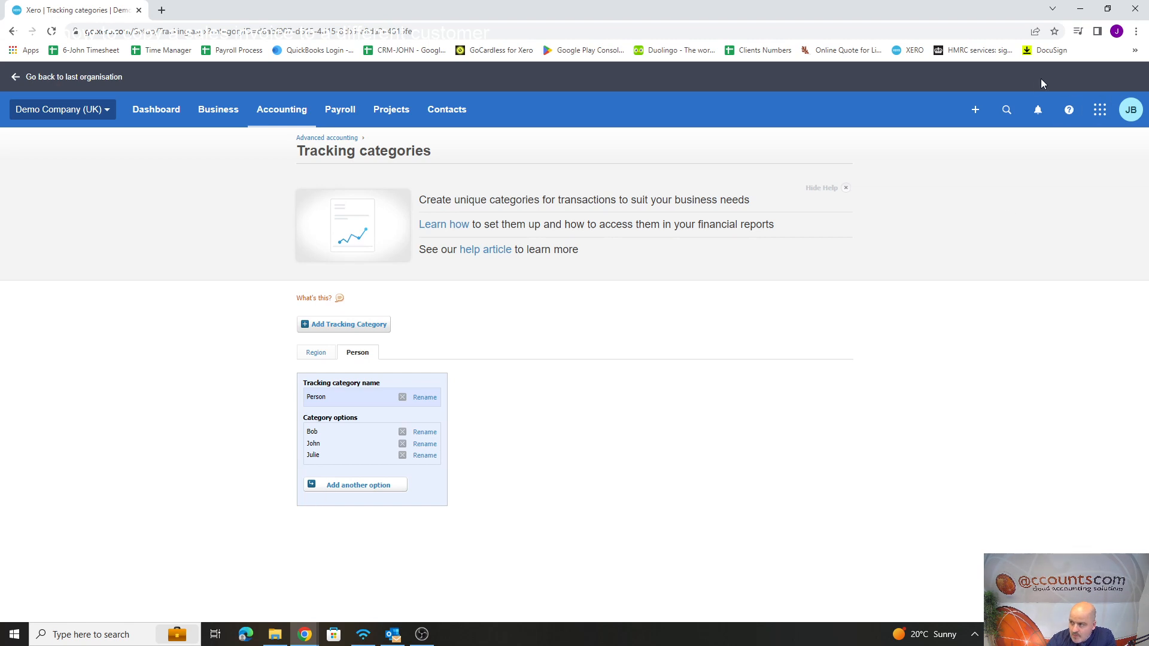
Start a new bill and show the Region tracking options available on its first line
left_click(975, 110)
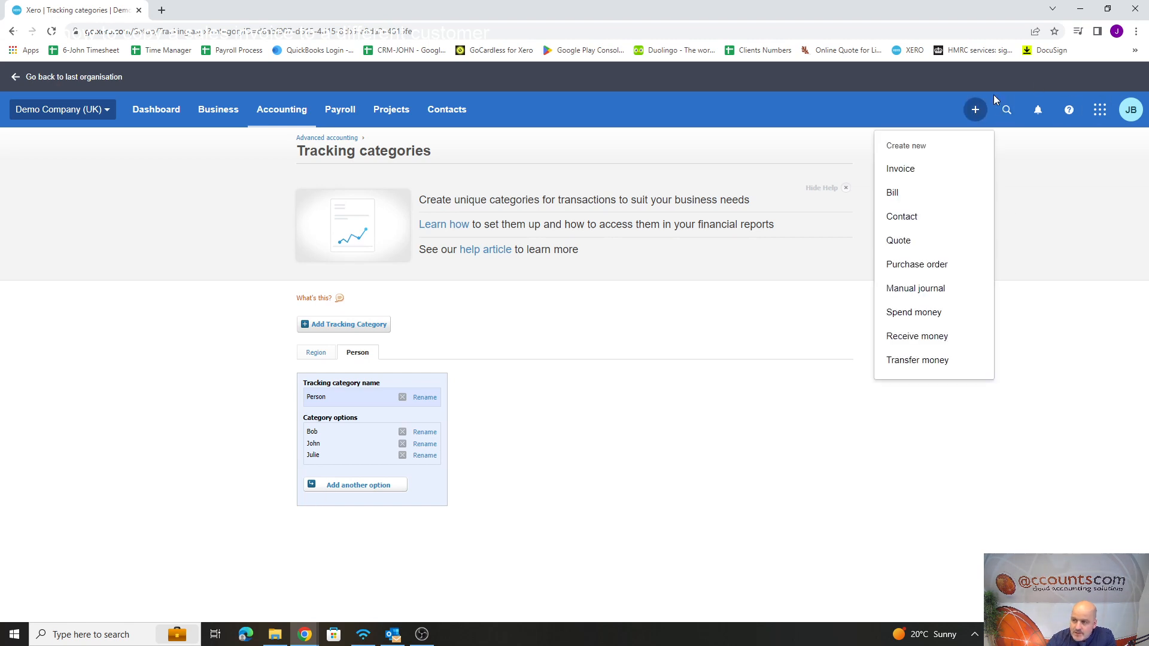
left_click(895, 192)
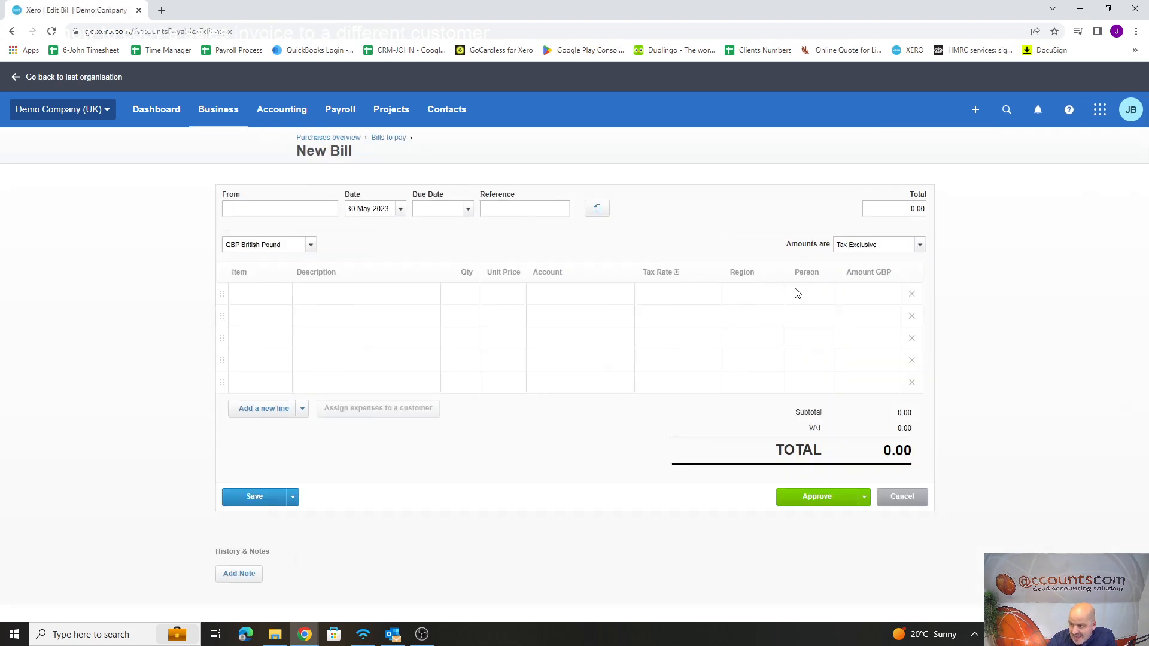
left_click(776, 301)
left_click(776, 299)
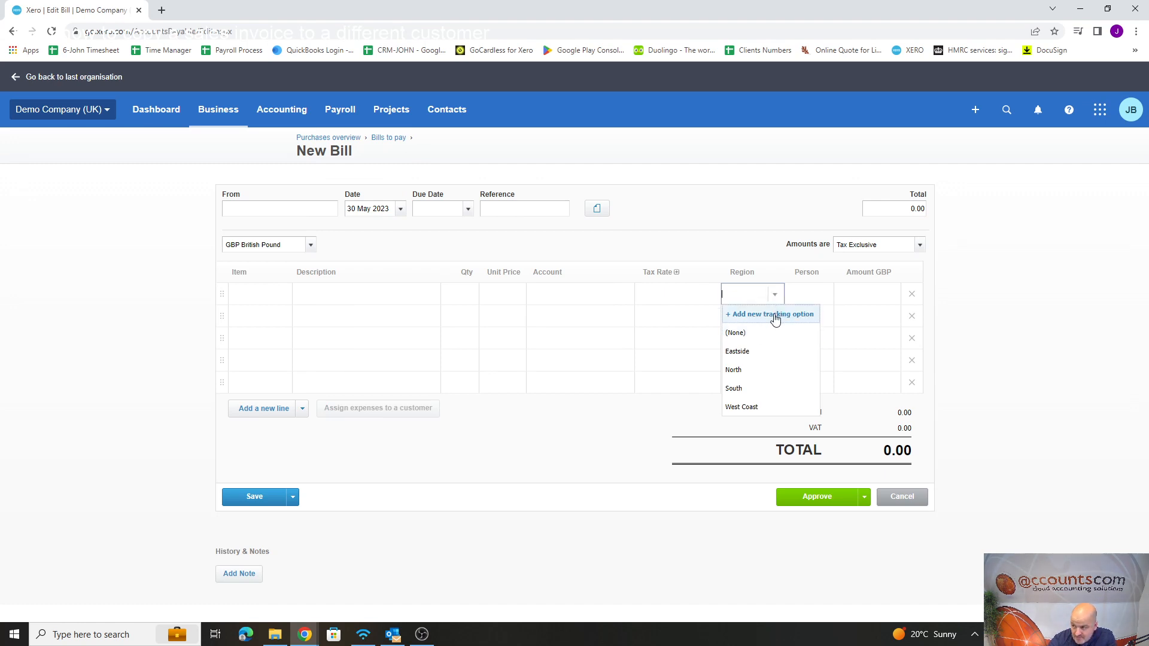
Start a new manual journal and show the Region tracking options available on its first line
left_click(287, 113)
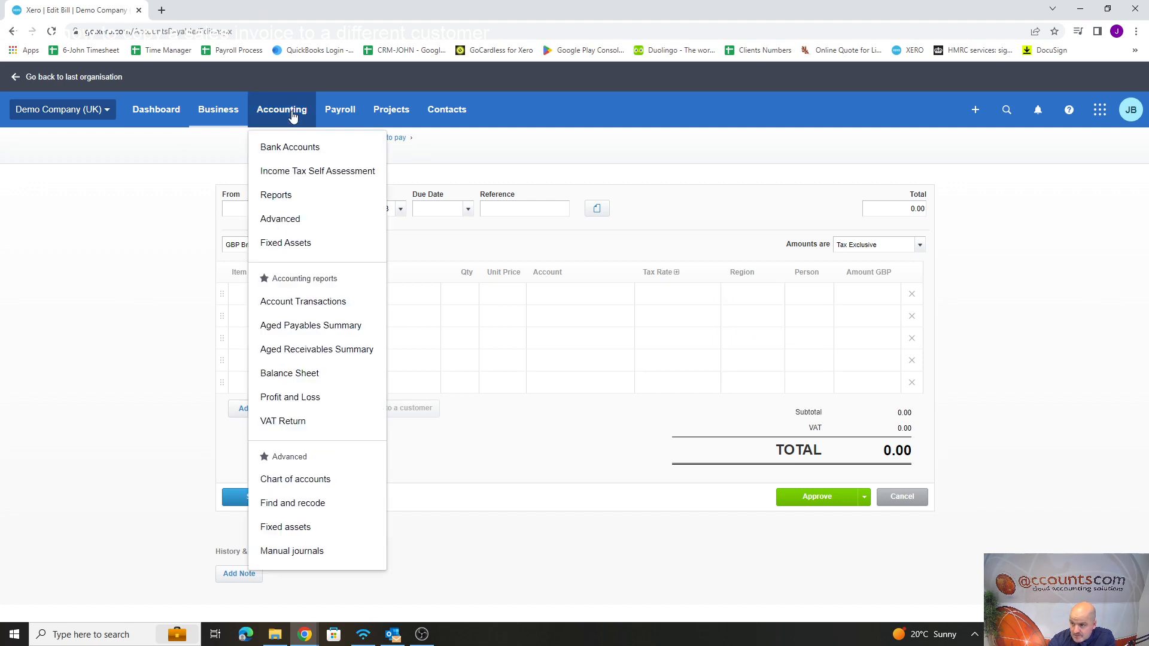
left_click(291, 551)
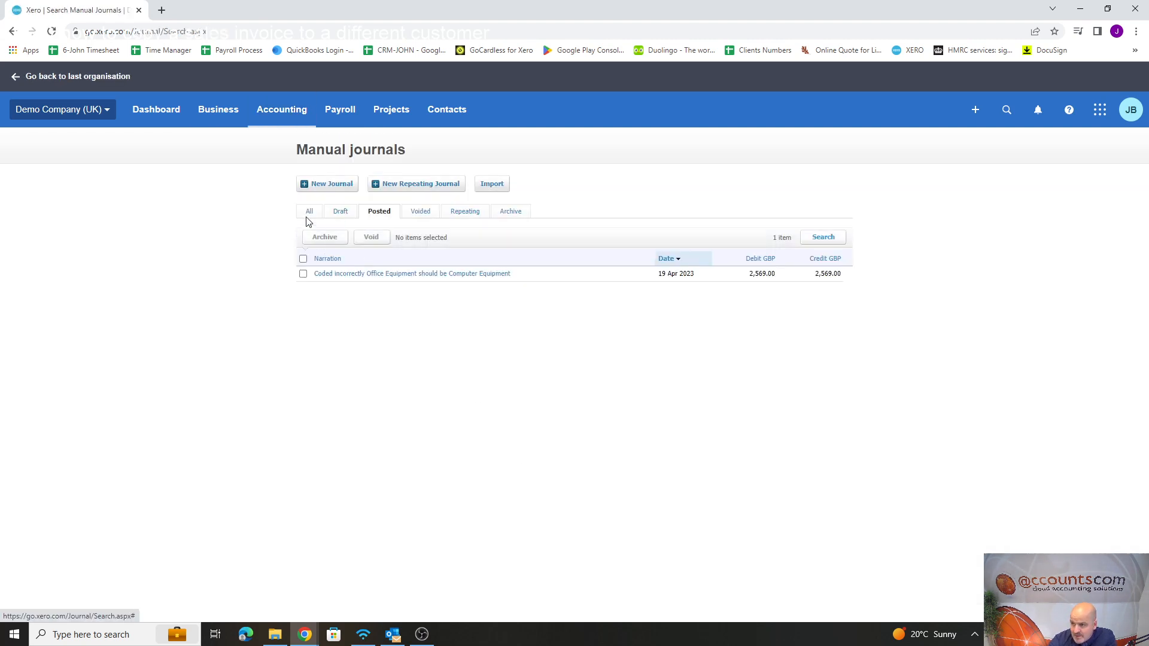
left_click(326, 185)
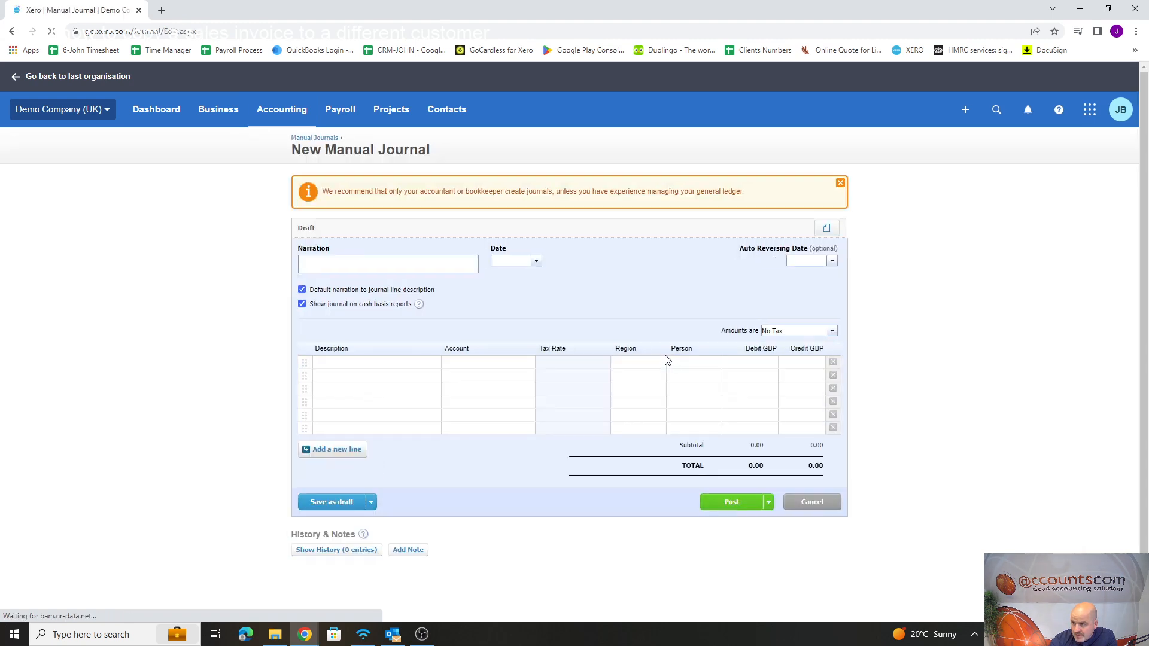
left_click(652, 371)
left_click(660, 362)
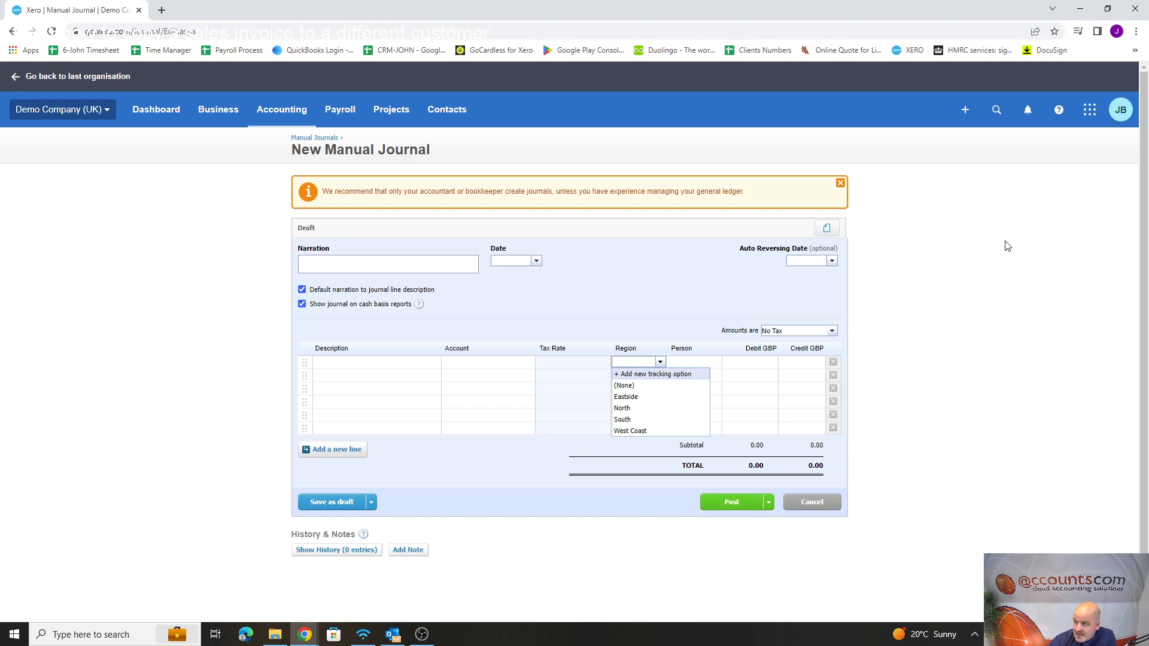
Start a new sales invoice addressed to Truxton Property Management with a due date of 31 May 2023
left_click(964, 110)
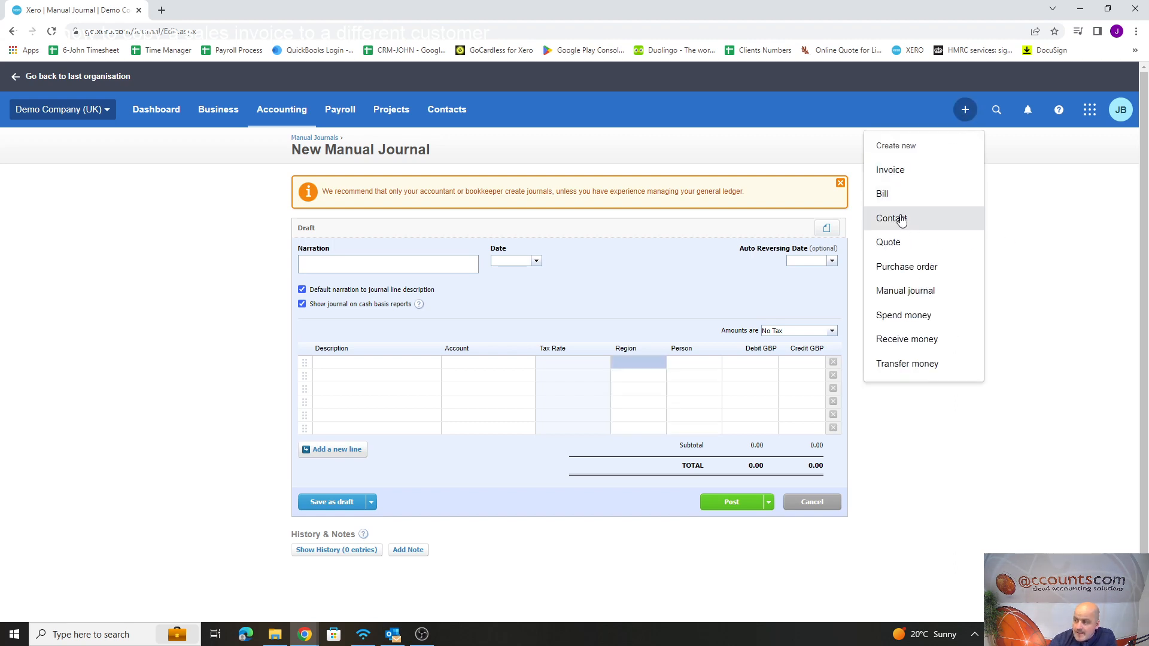
left_click(898, 171)
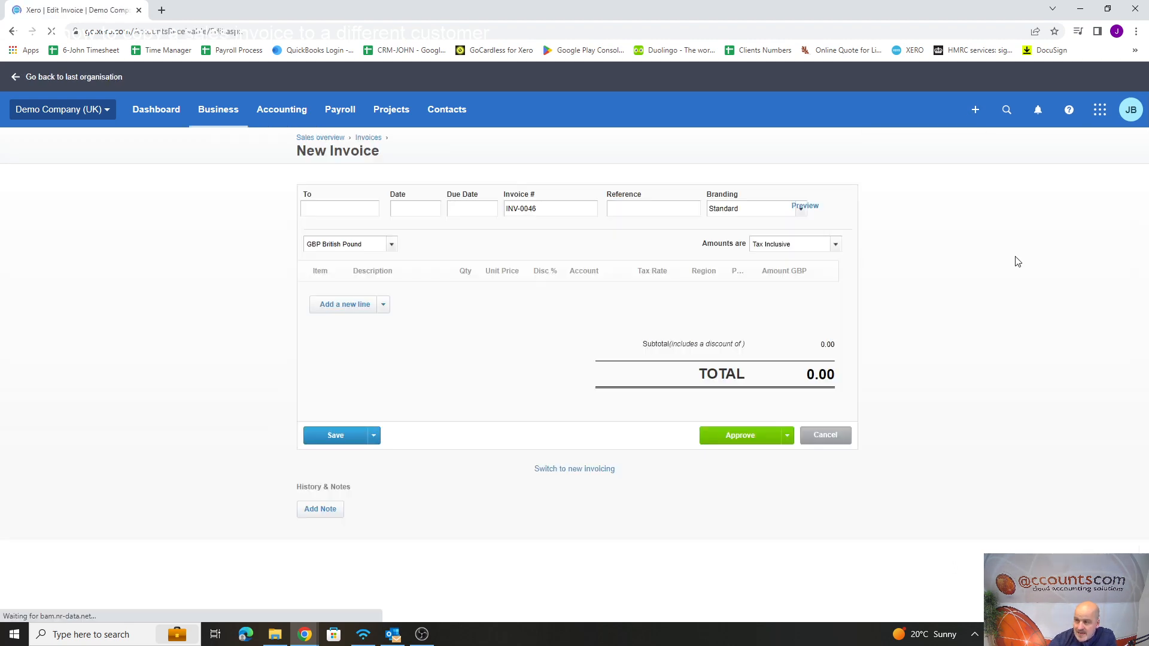
left_click(265, 213)
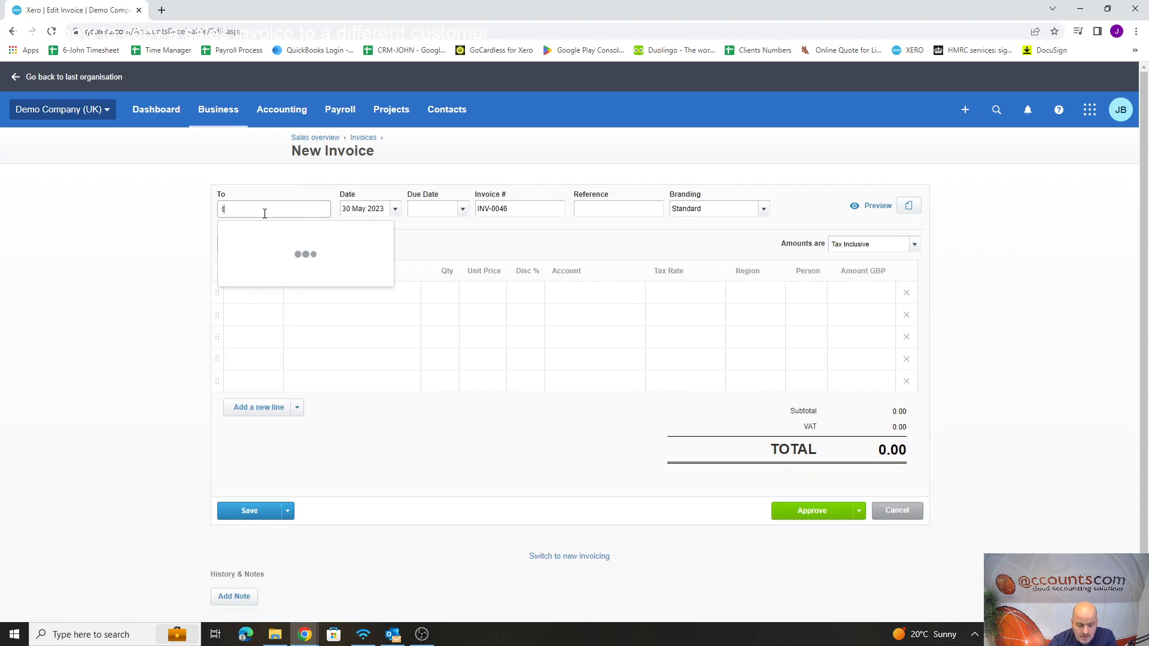
type("t")
key("Tab")
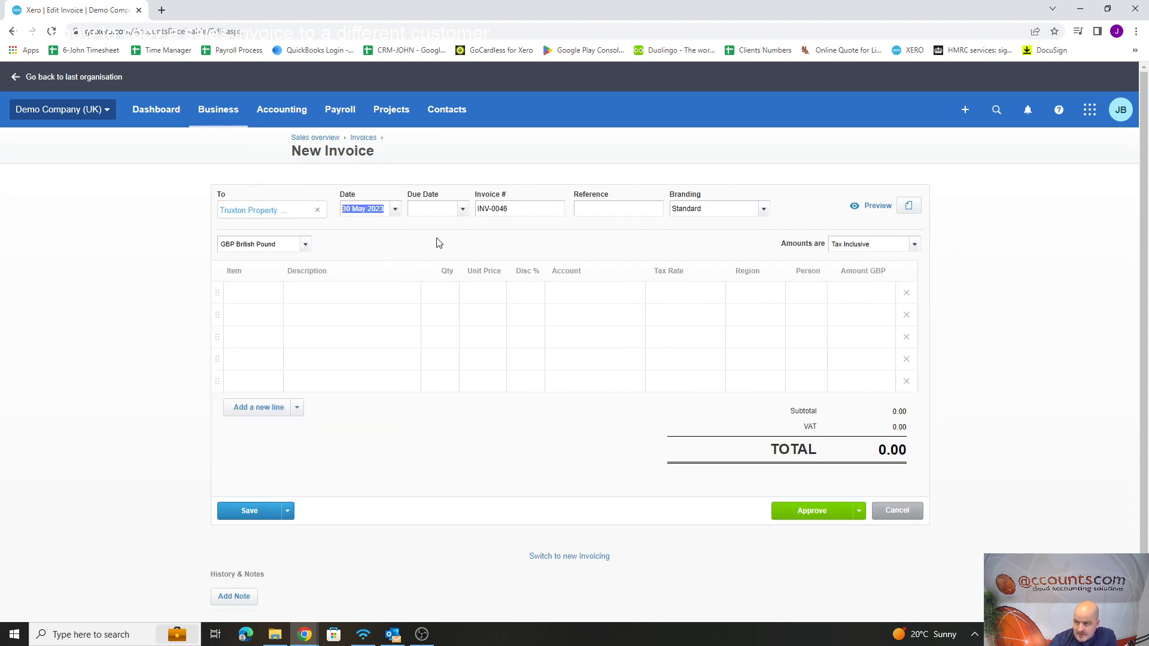
left_click(465, 211)
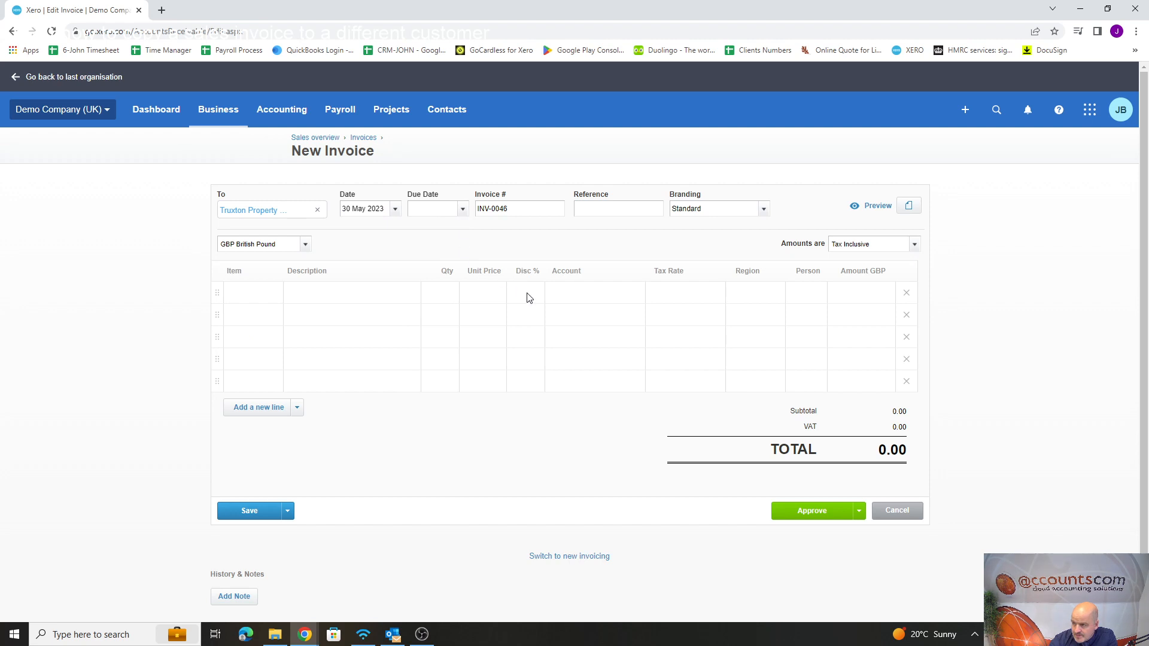
left_click(465, 211)
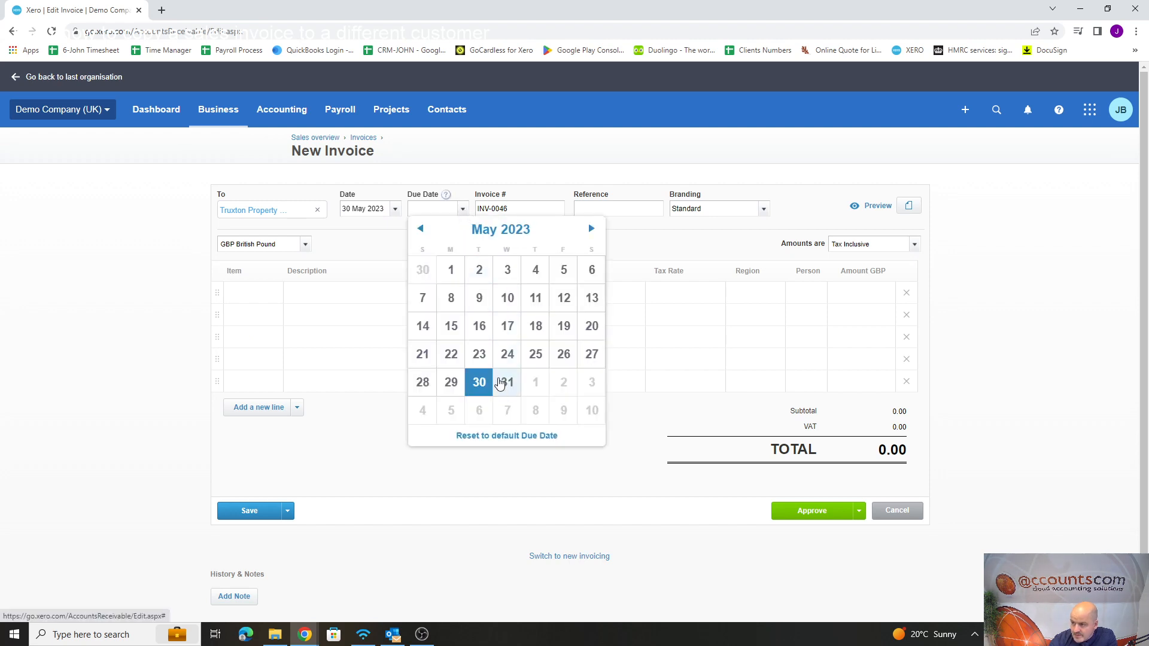
left_click(507, 381)
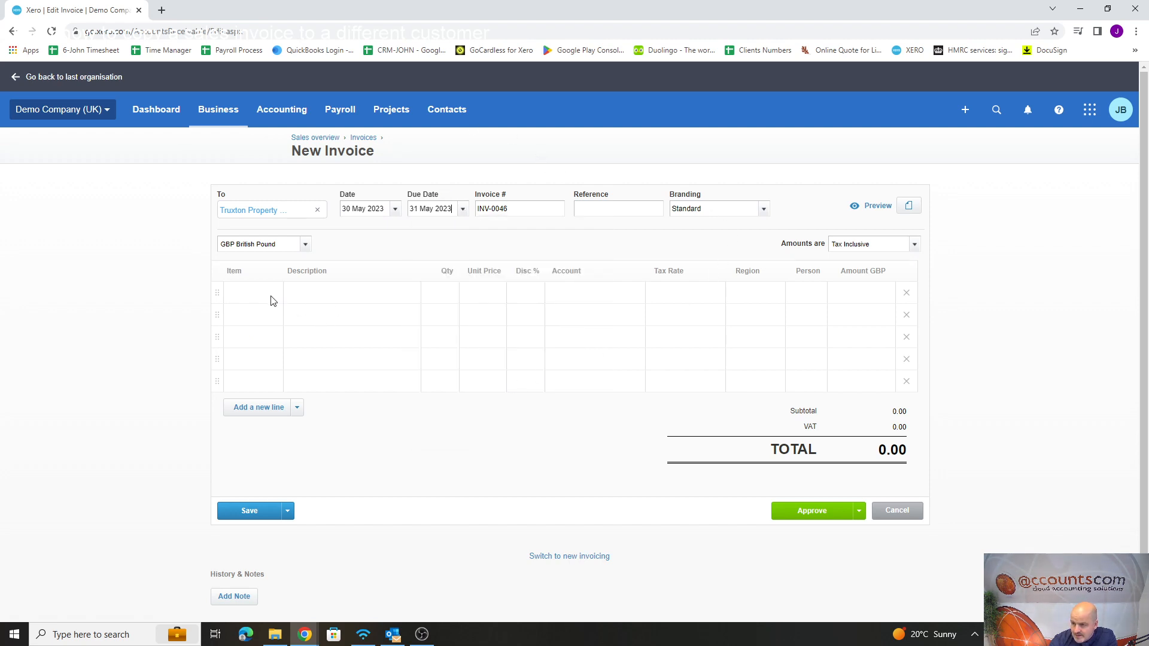
Fill in the first invoice line with description "Sales May", quantity 1 and unit price 100
left_click(323, 294)
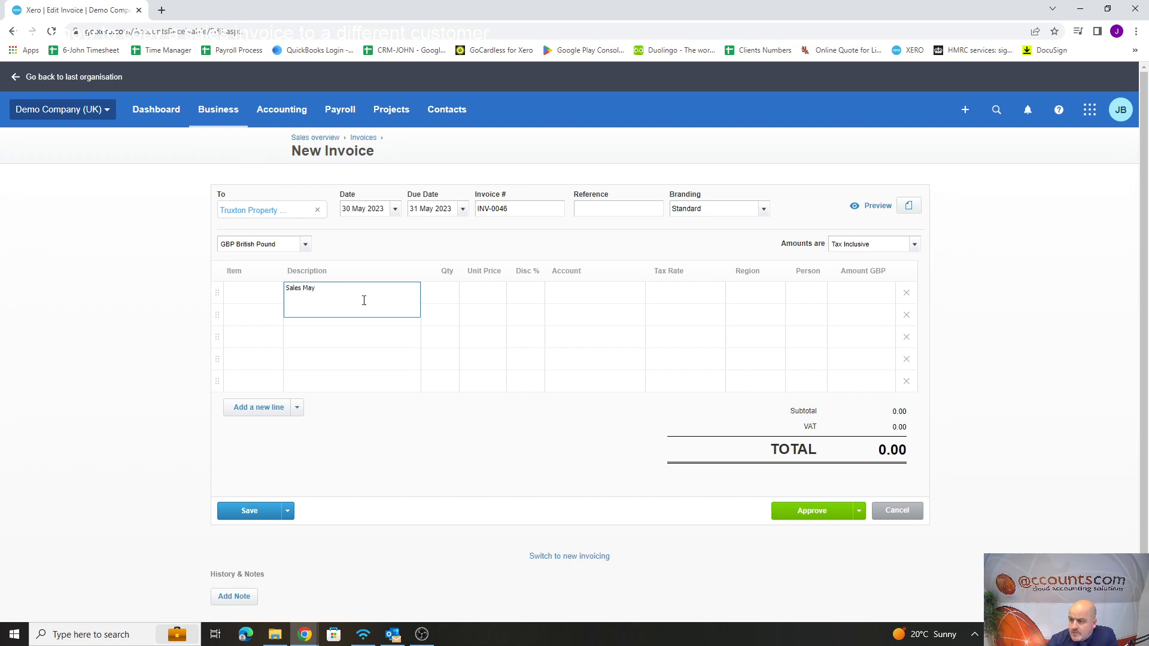
left_click(446, 292)
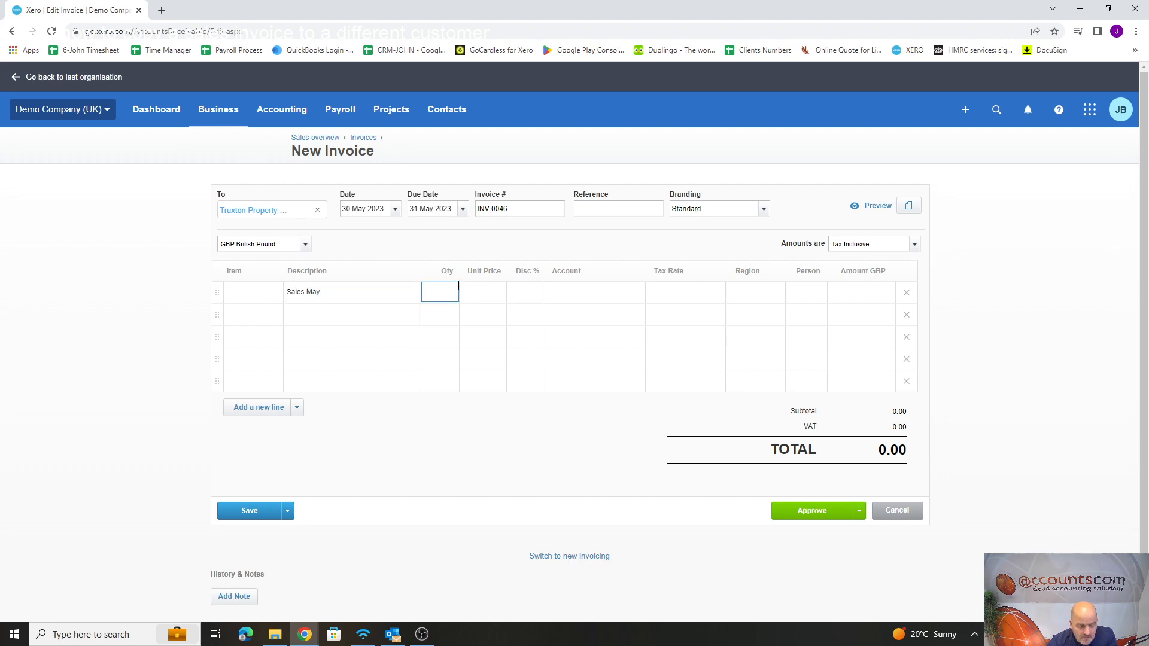
type("1")
left_click(495, 292)
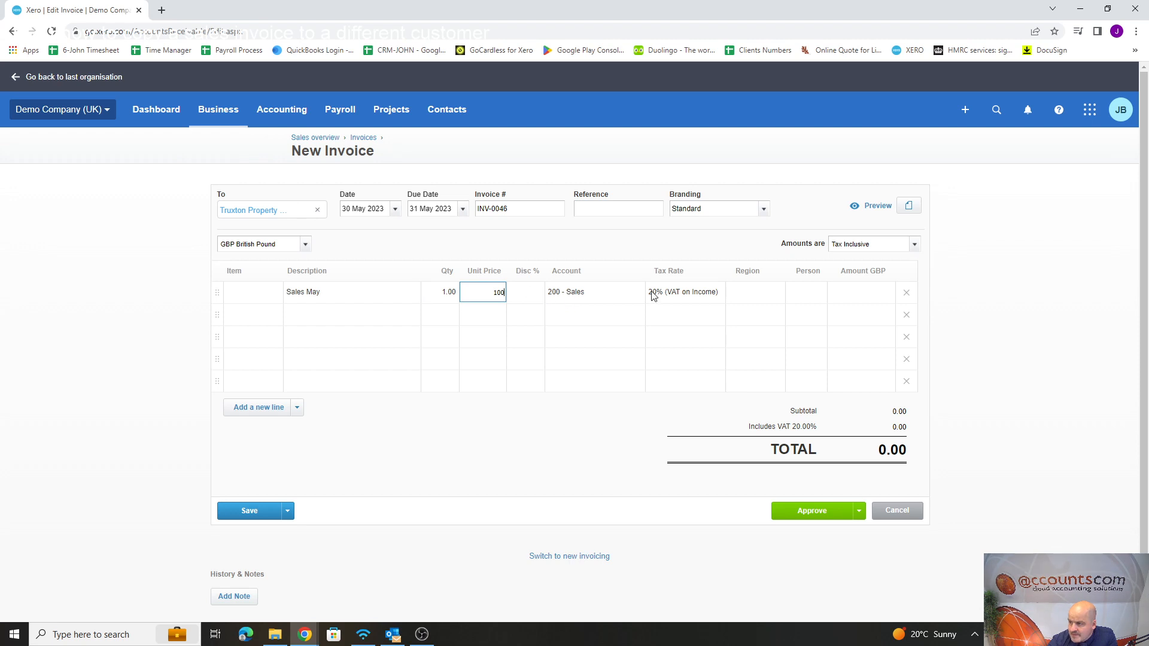
Track the Sales May line to Region South and the second name in the Person options, and approve the invoice
left_click(777, 294)
left_click(777, 293)
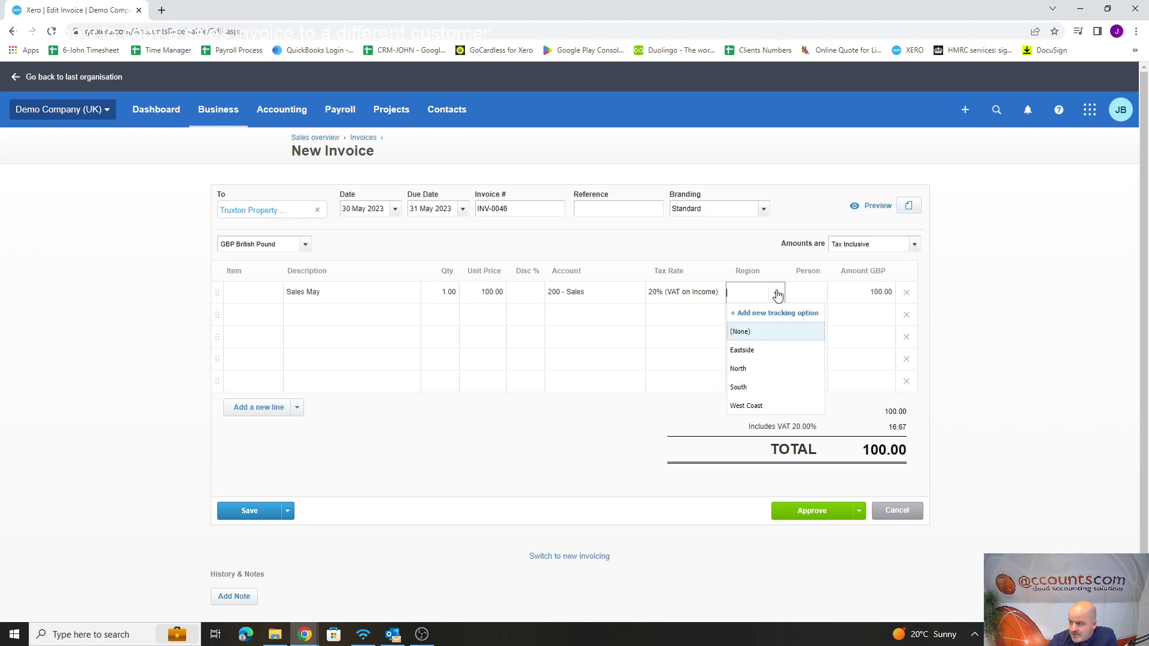
left_click(746, 390)
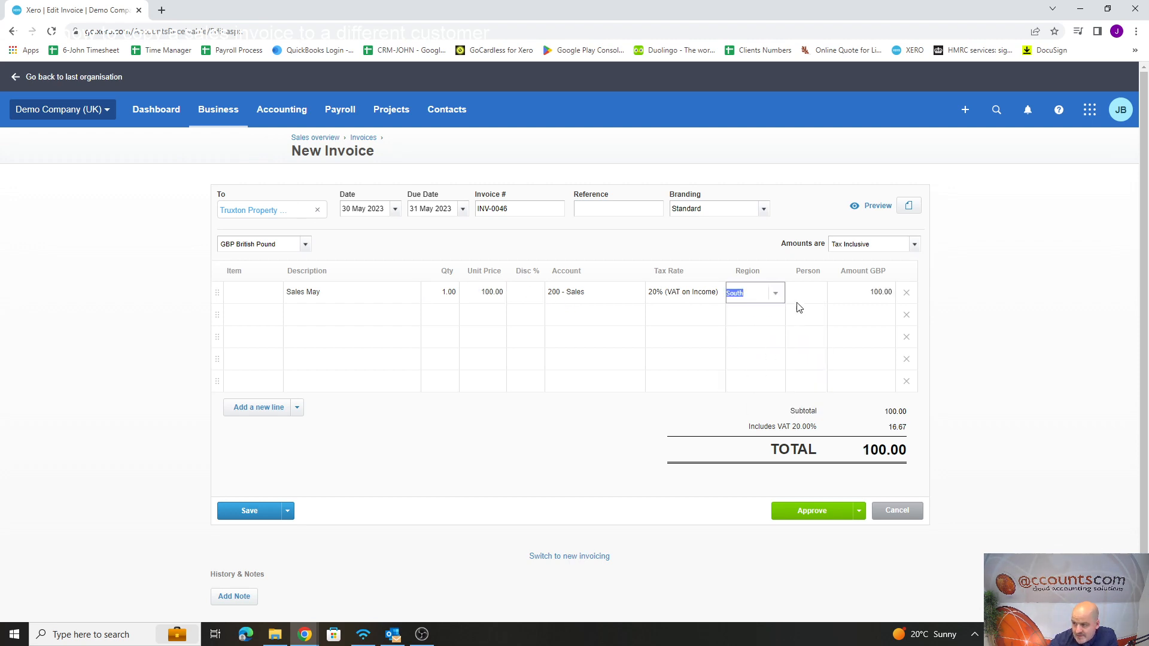
left_click(811, 294)
left_click(818, 295)
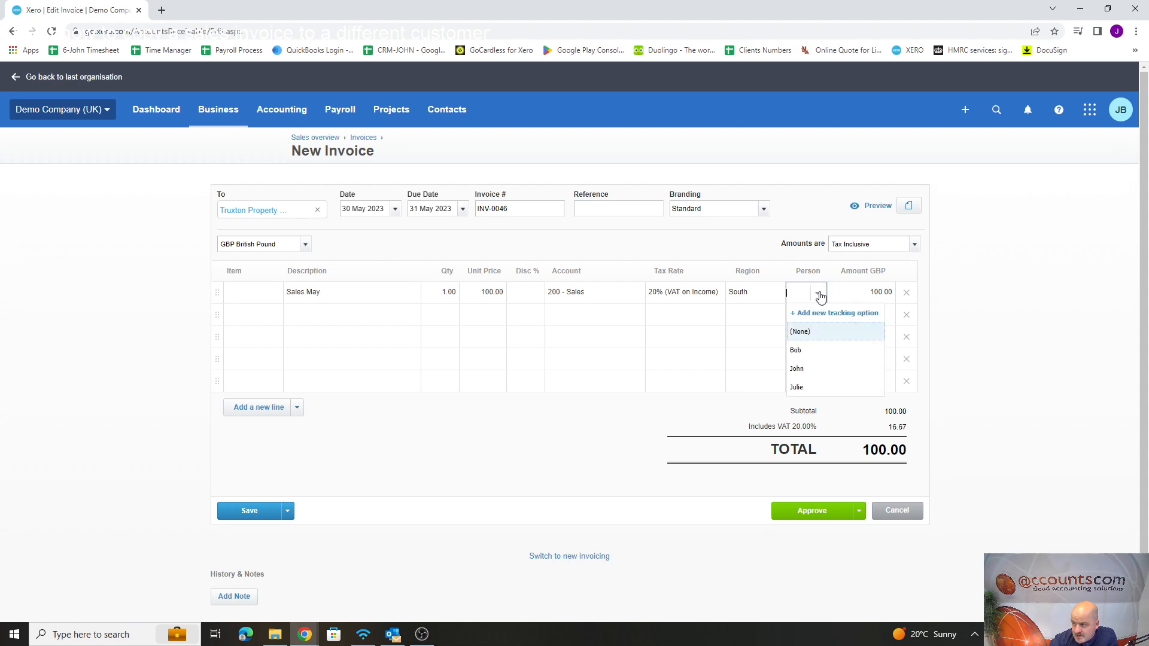
left_click(810, 370)
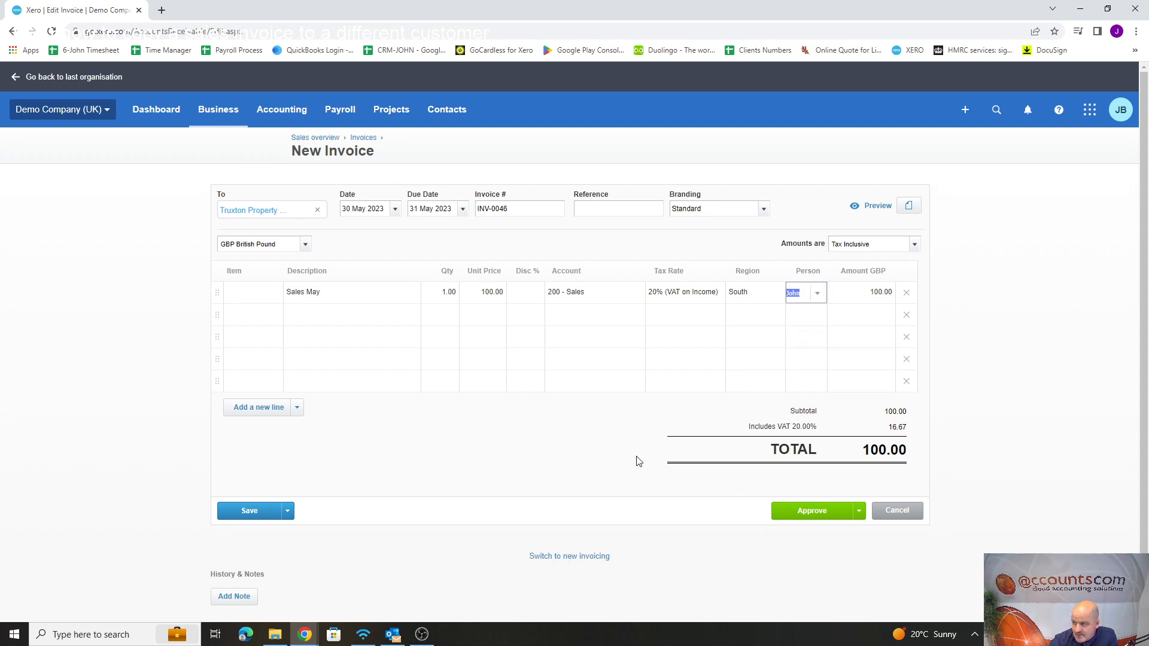
left_click(814, 510)
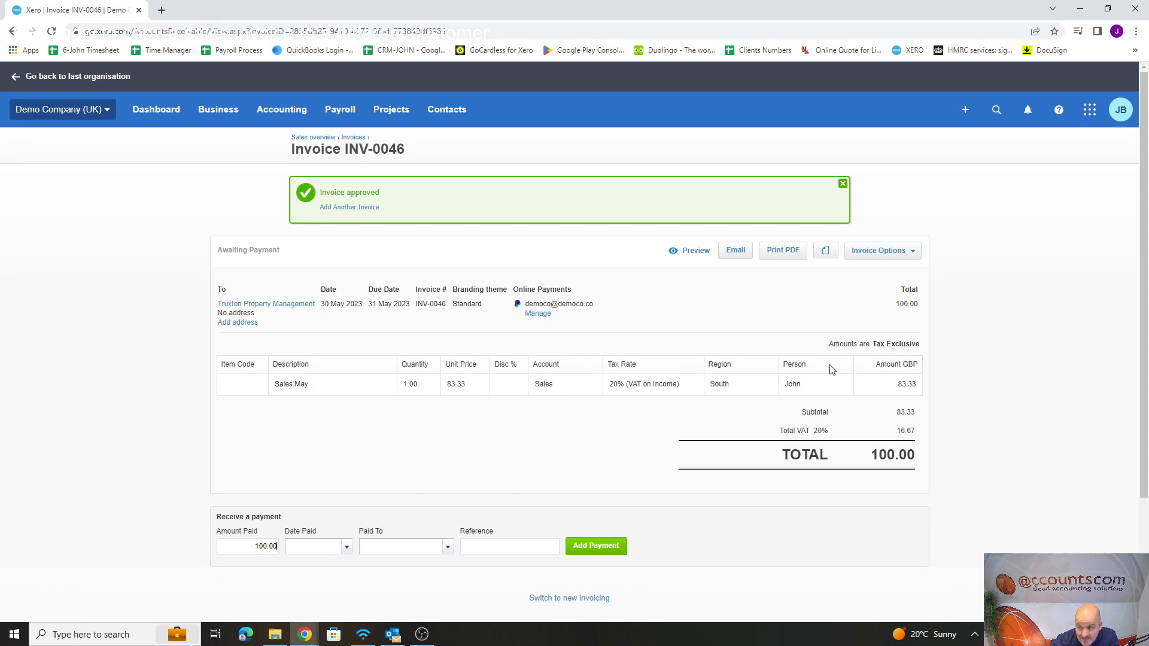
Produce the approved invoice as a PDF, look through the customer's copy for tracking details, and close it
left_click(783, 251)
left_click(574, 365)
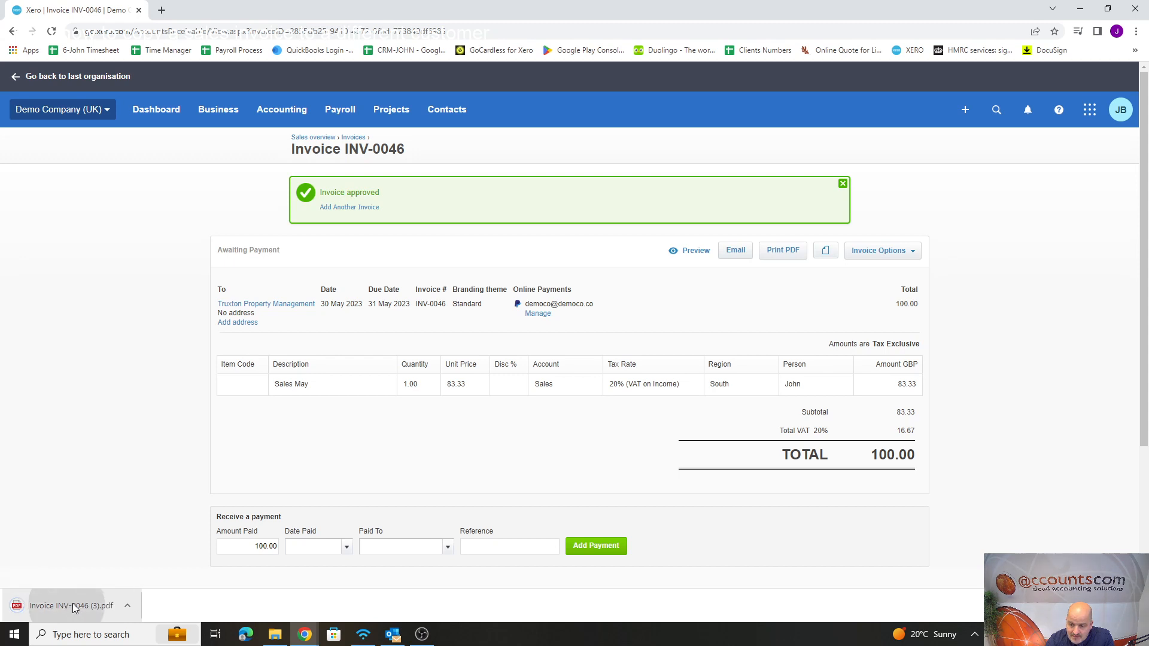
left_click(75, 604)
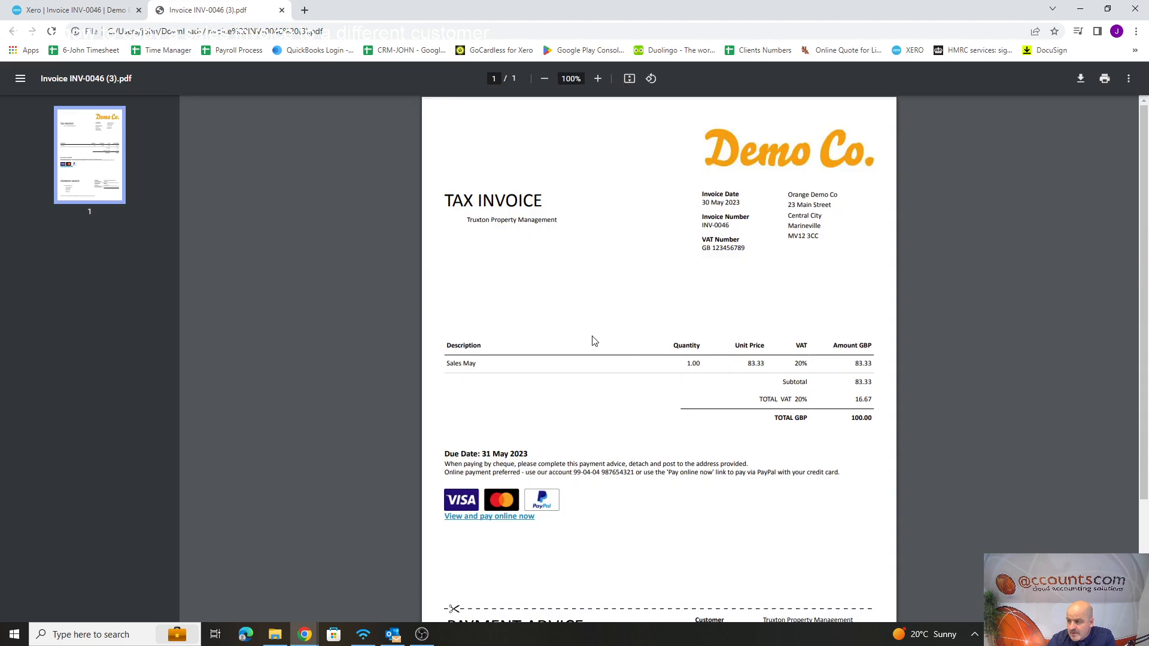
scroll(592, 339, "down", 2)
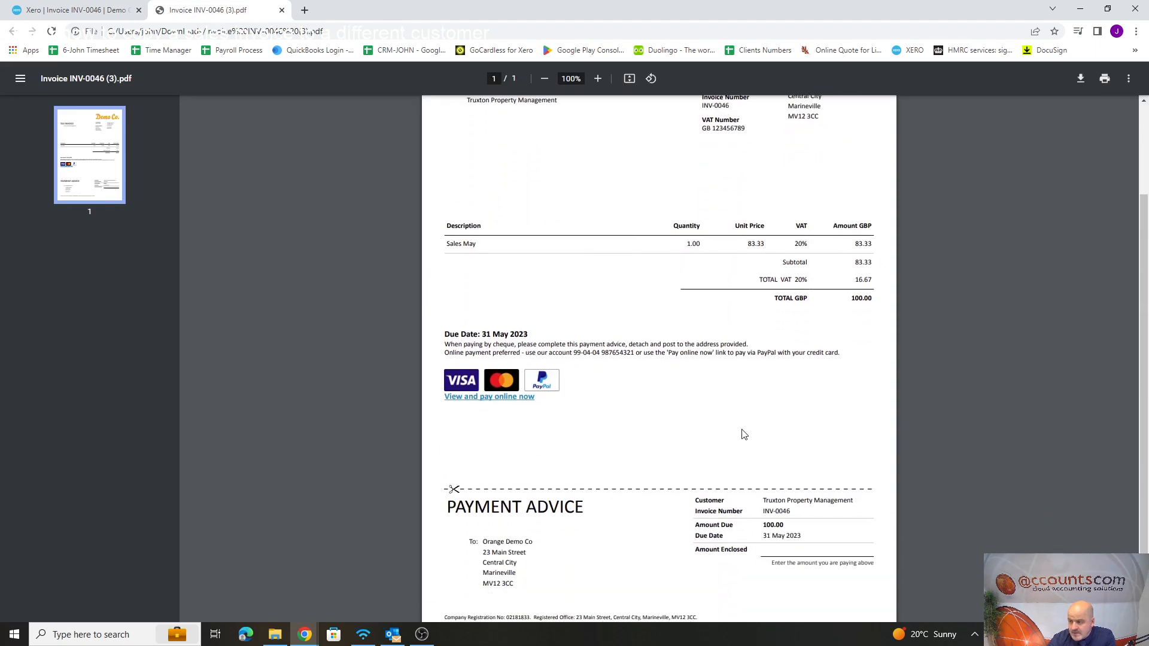
scroll(746, 431, "down", 1)
scroll(747, 431, "up", 3)
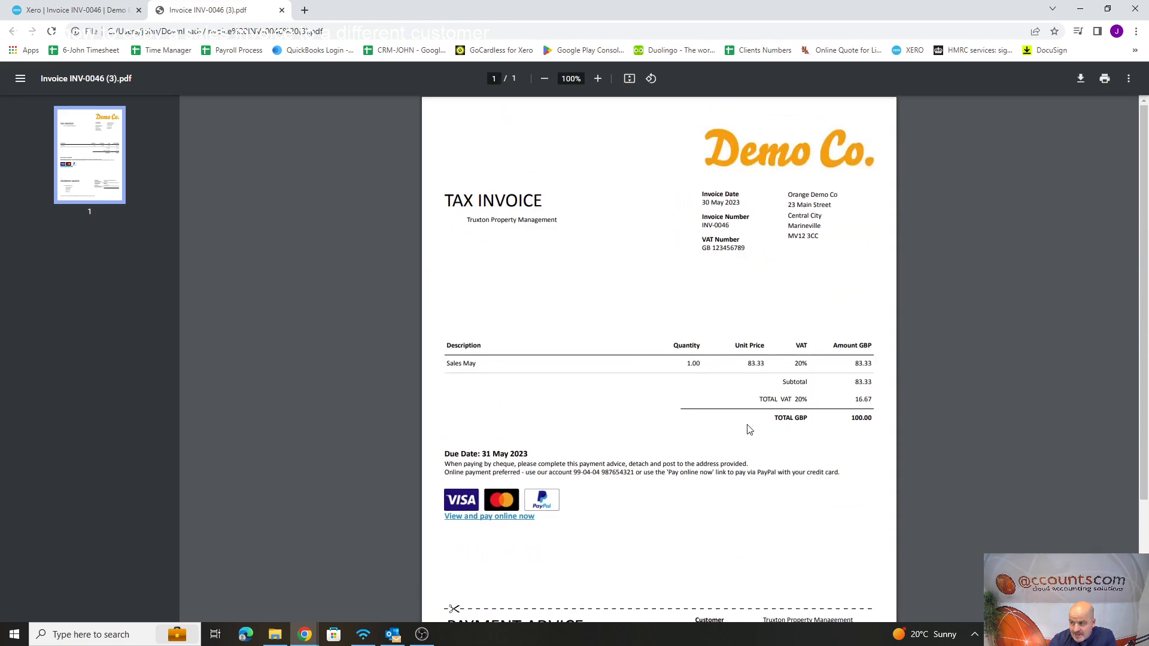
left_click(282, 10)
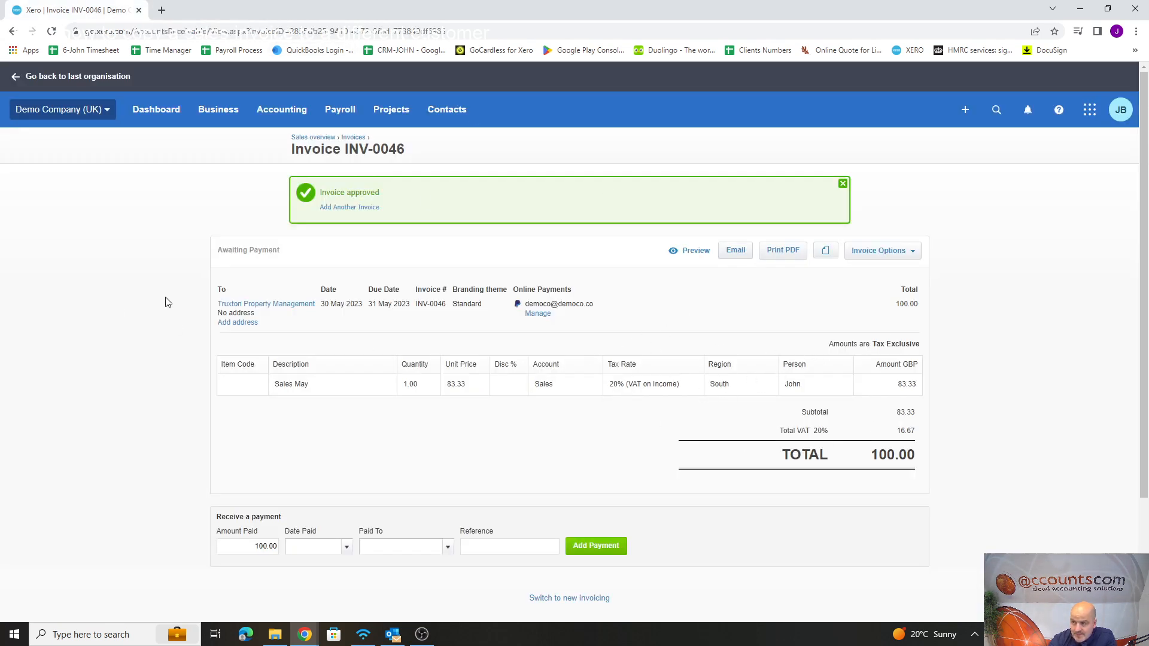
Start a second sales invoice for Truxton Property Management, due 31 May 2023
left_click(965, 114)
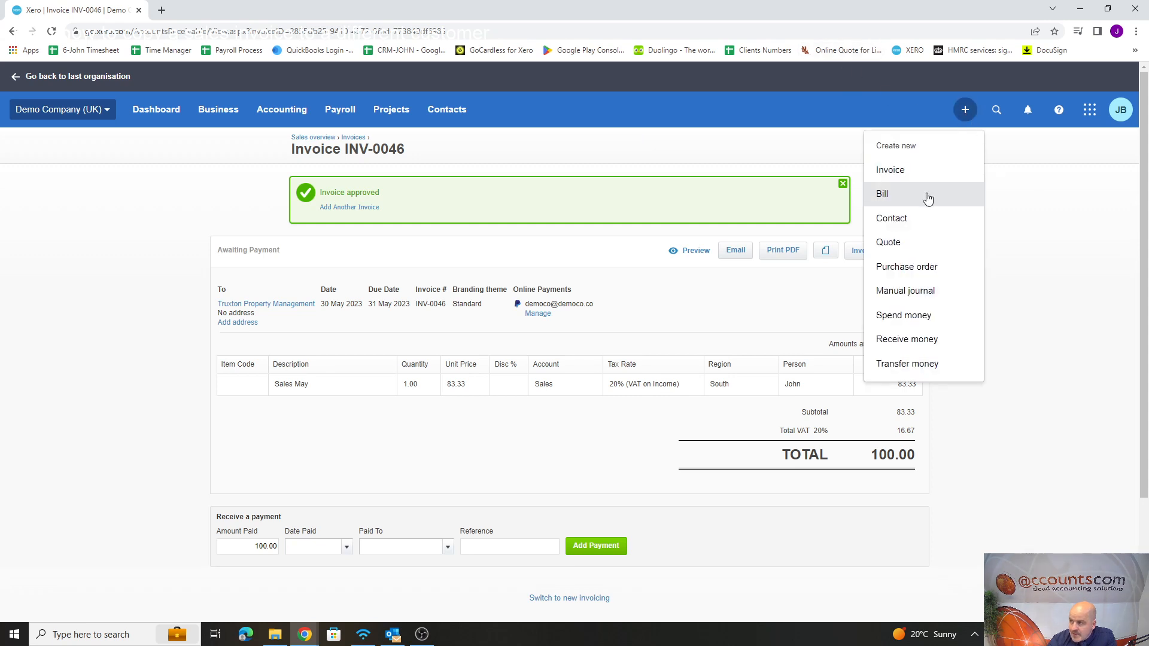
left_click(900, 172)
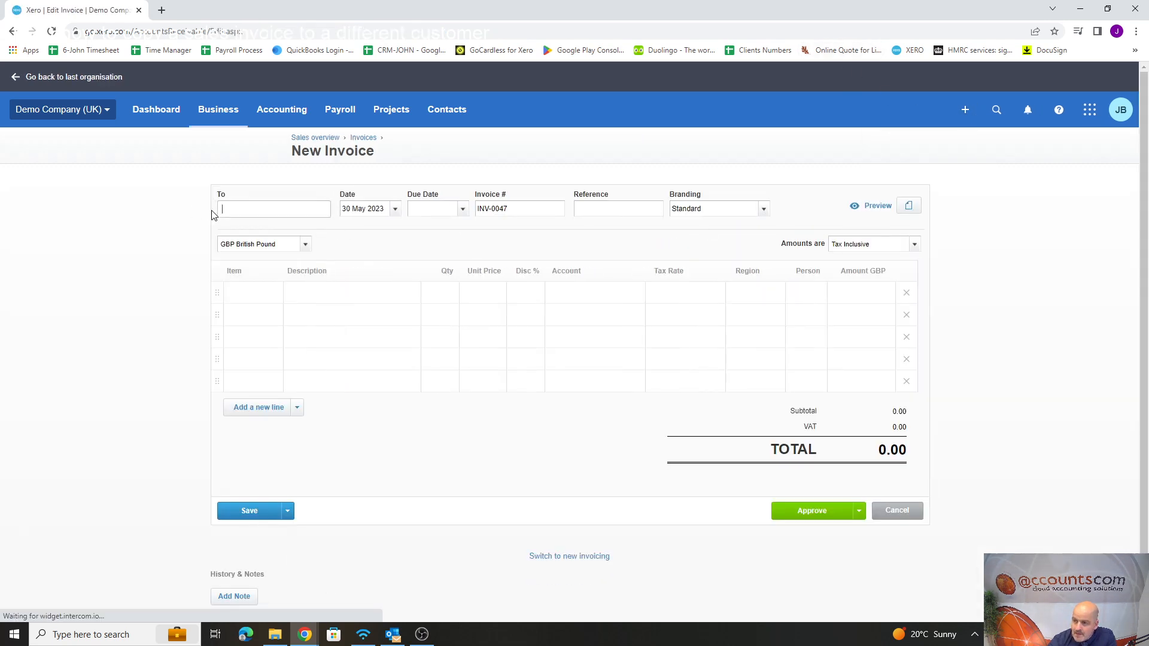
type("t")
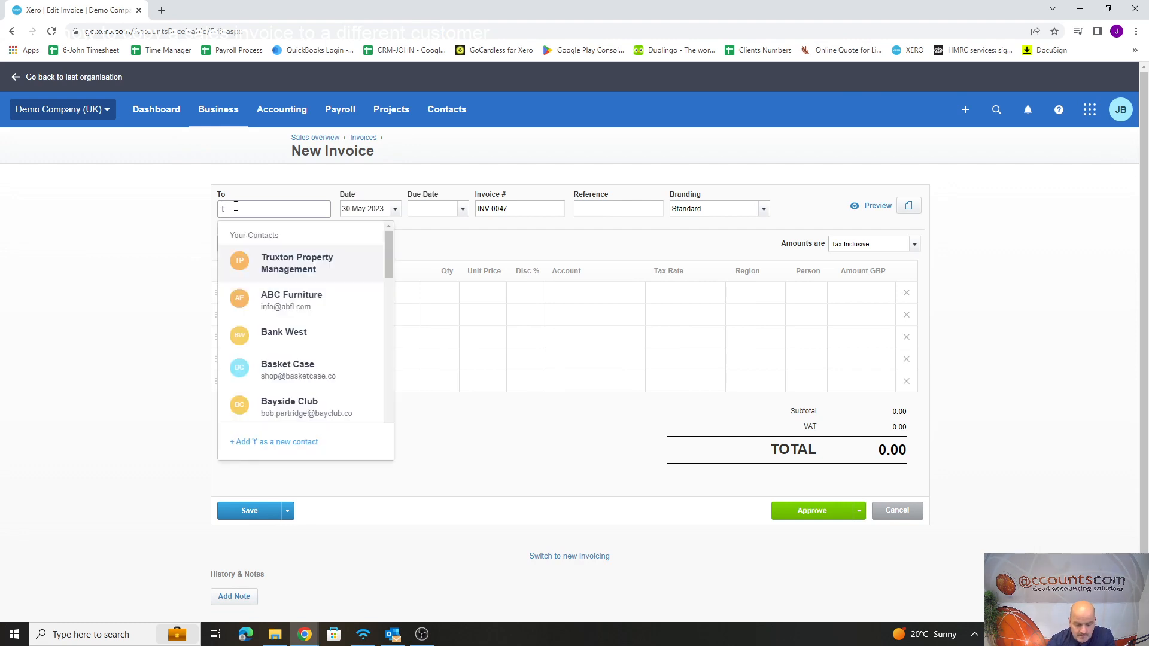
left_click(294, 264)
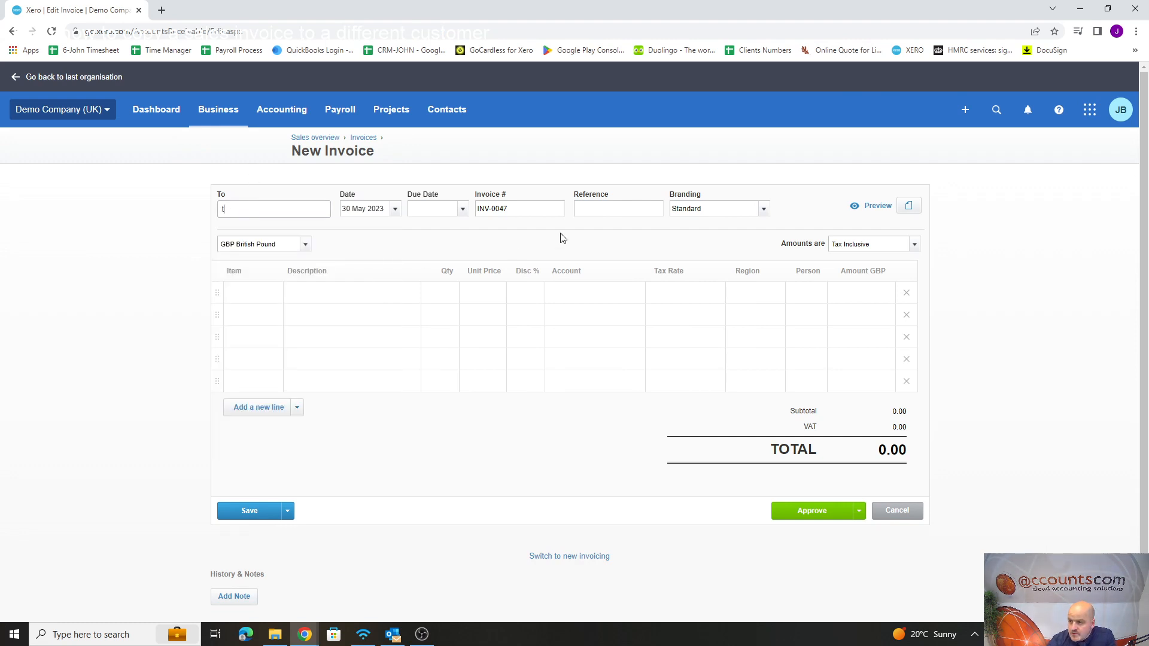
left_click(463, 209)
left_click(508, 383)
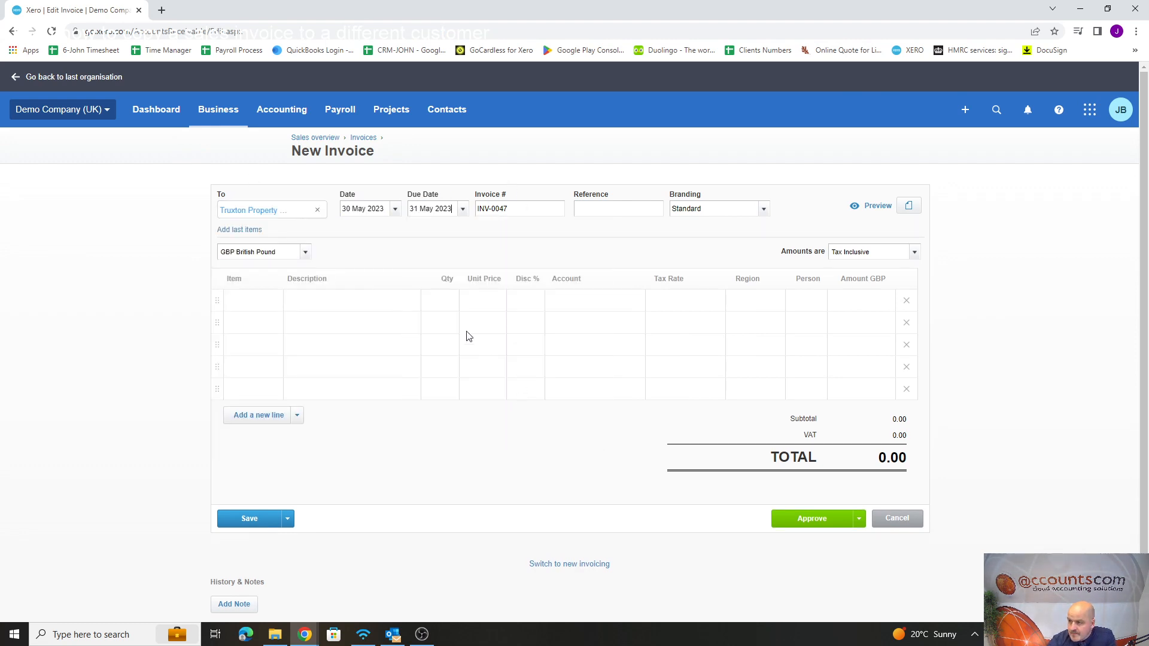
Fill in the first line of the second invoice with description "Sales 2", quantity 1 and unit price 256
left_click(344, 298)
type("s")
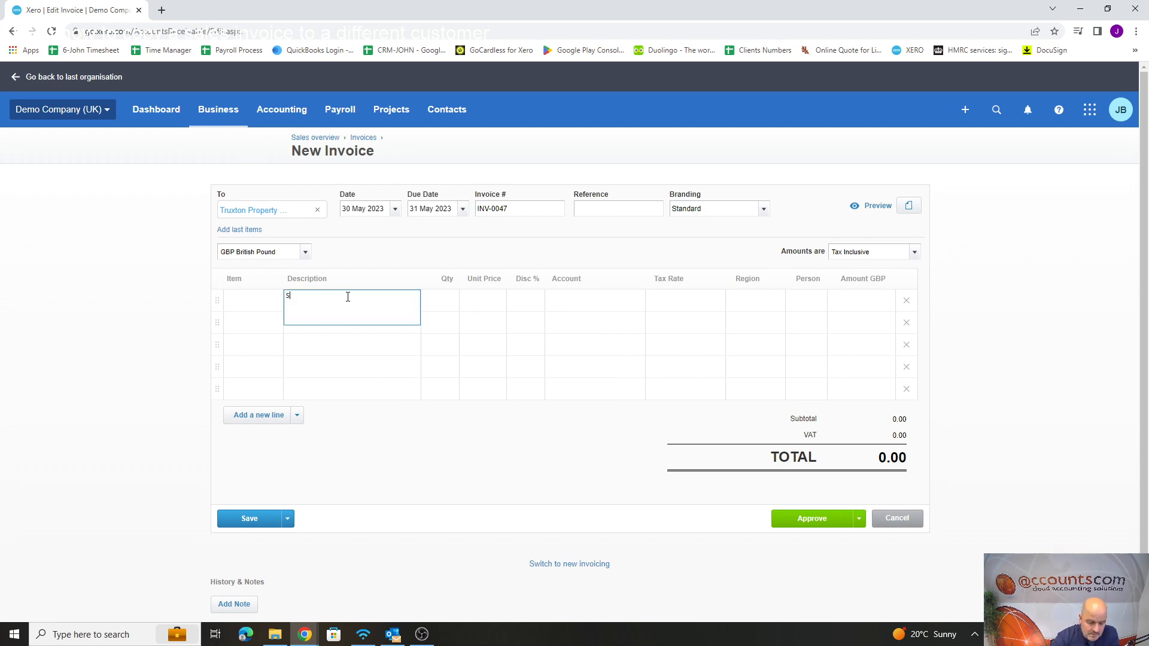
type("ales 2")
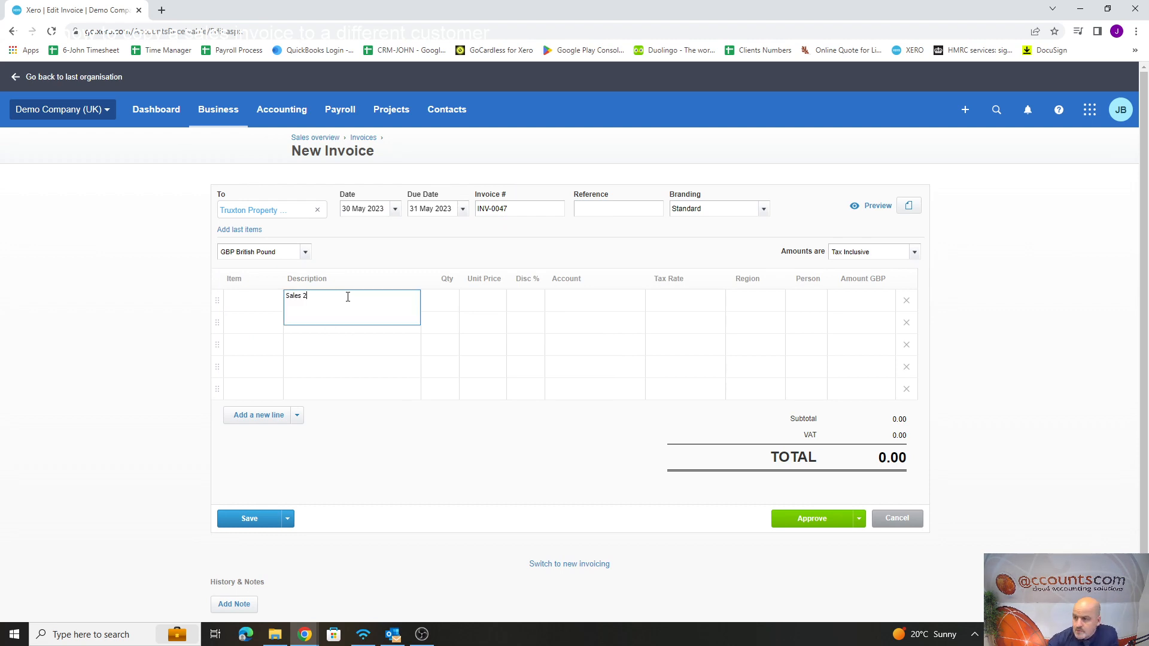
left_click(444, 301)
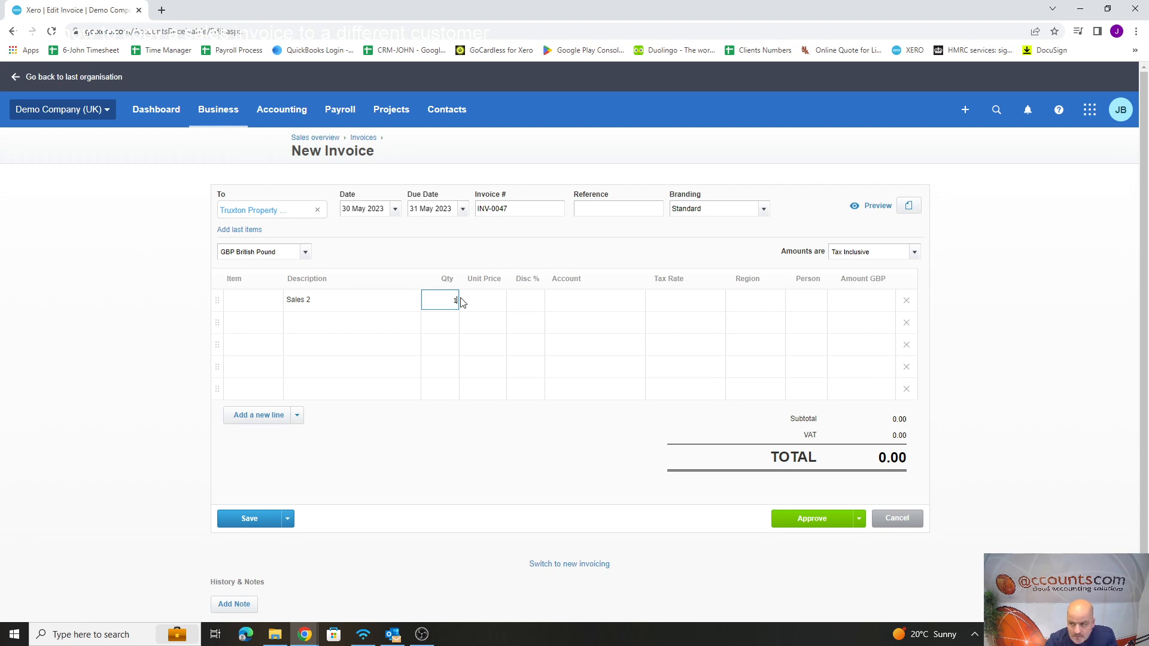
type("1")
left_click(478, 302)
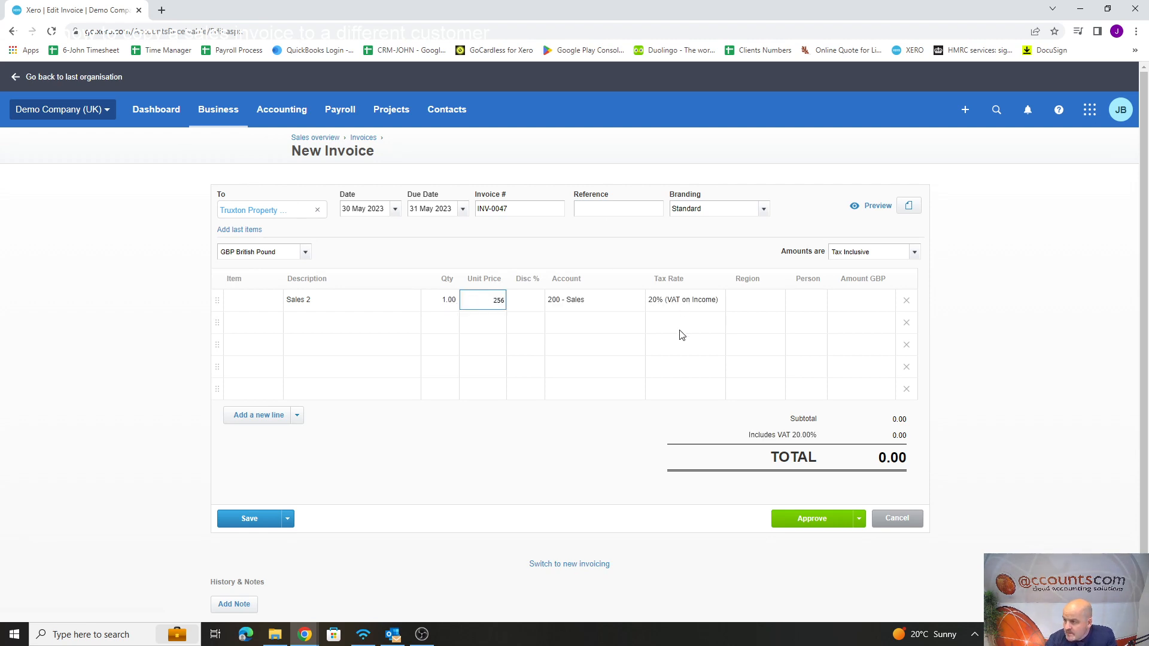
Track the Sales 2 line to Region West Coast and the first name in the Person options, and approve the invoice
left_click(772, 301)
left_click(776, 302)
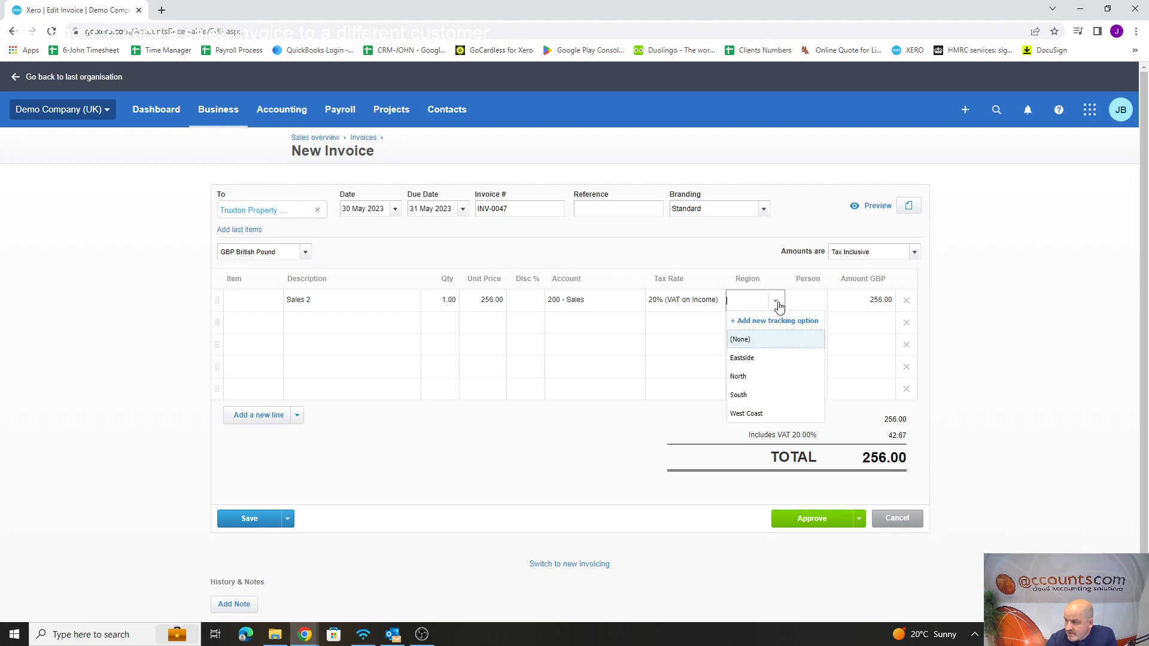
left_click(748, 413)
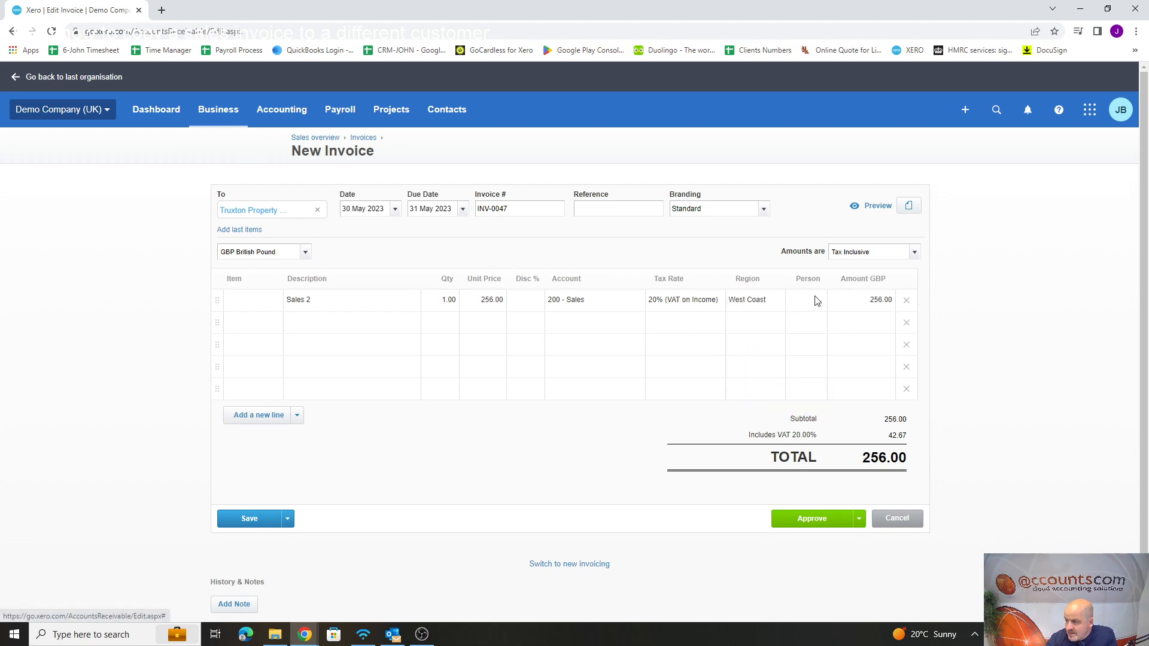
left_click(821, 304)
left_click(819, 303)
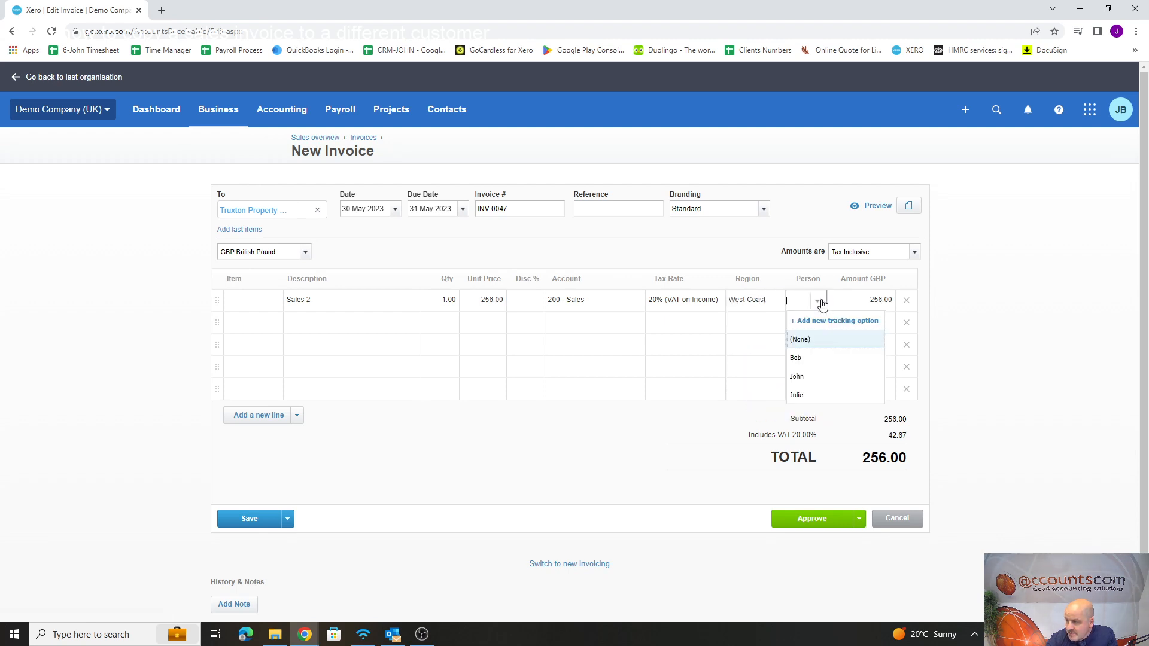
left_click(802, 360)
left_click(824, 529)
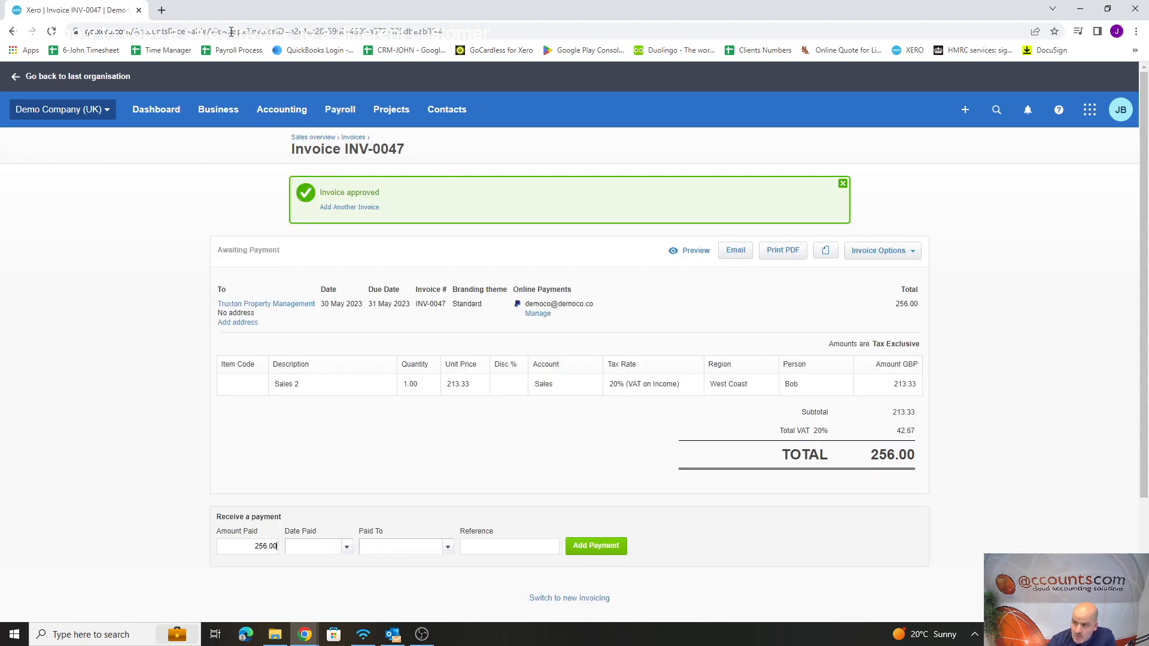
Add the Tracking Summary report to the favourite reports
left_click(288, 114)
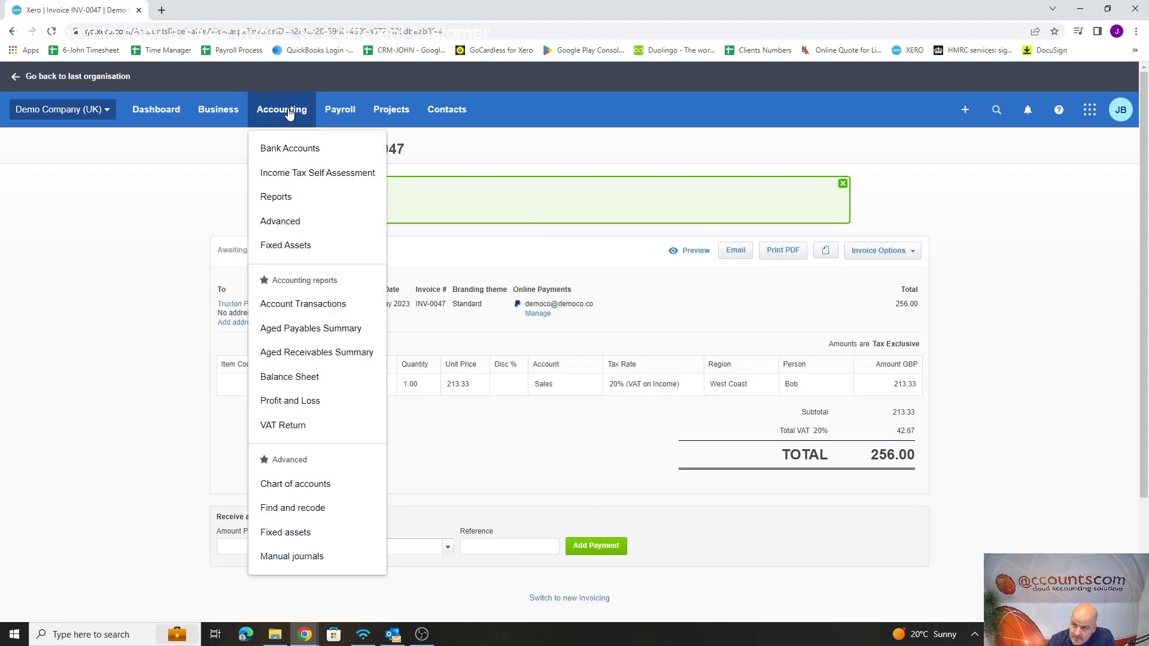
left_click(285, 198)
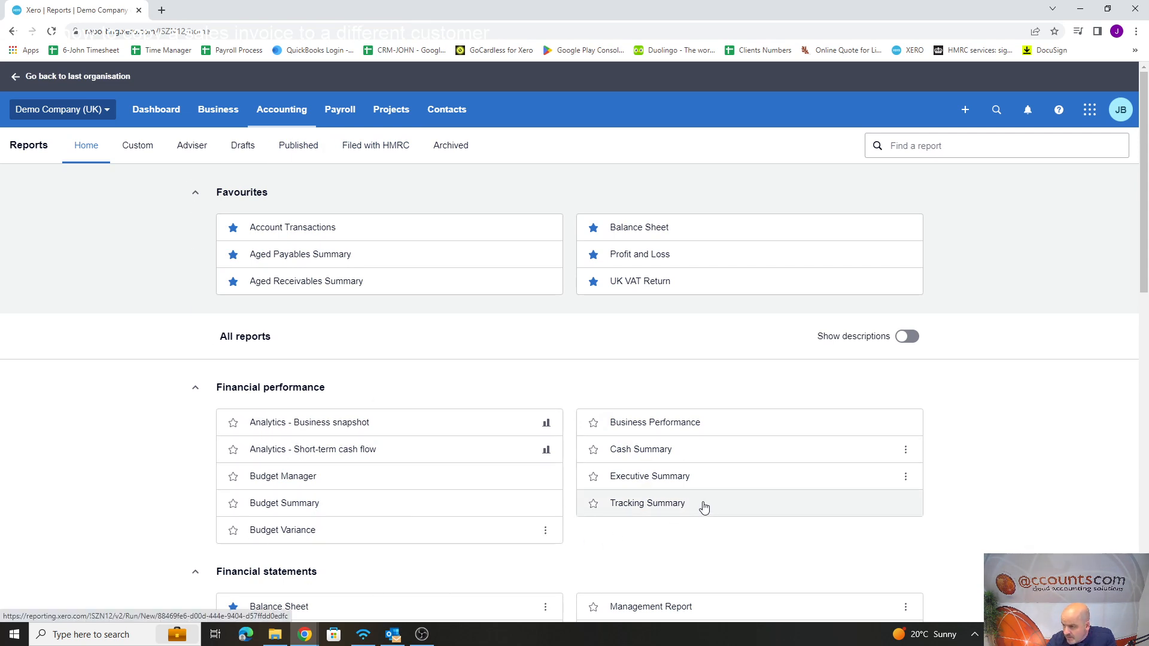
left_click(593, 503)
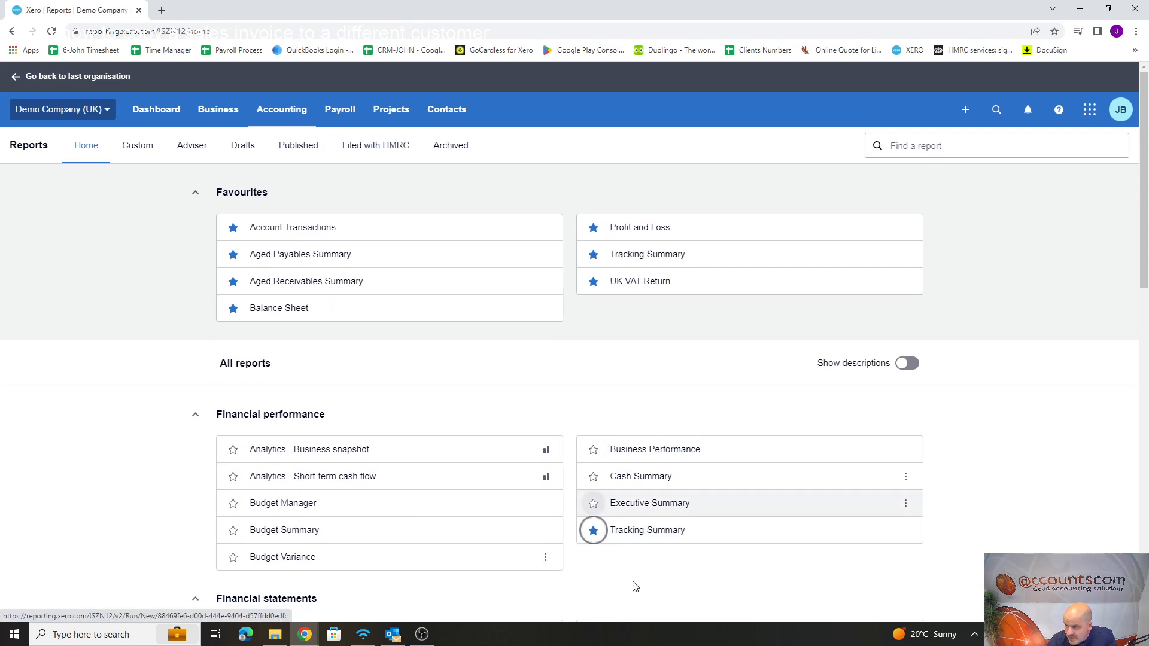
Open the Tracking Summary report and run it for the Sales account group by the Region tracking category
left_click(289, 111)
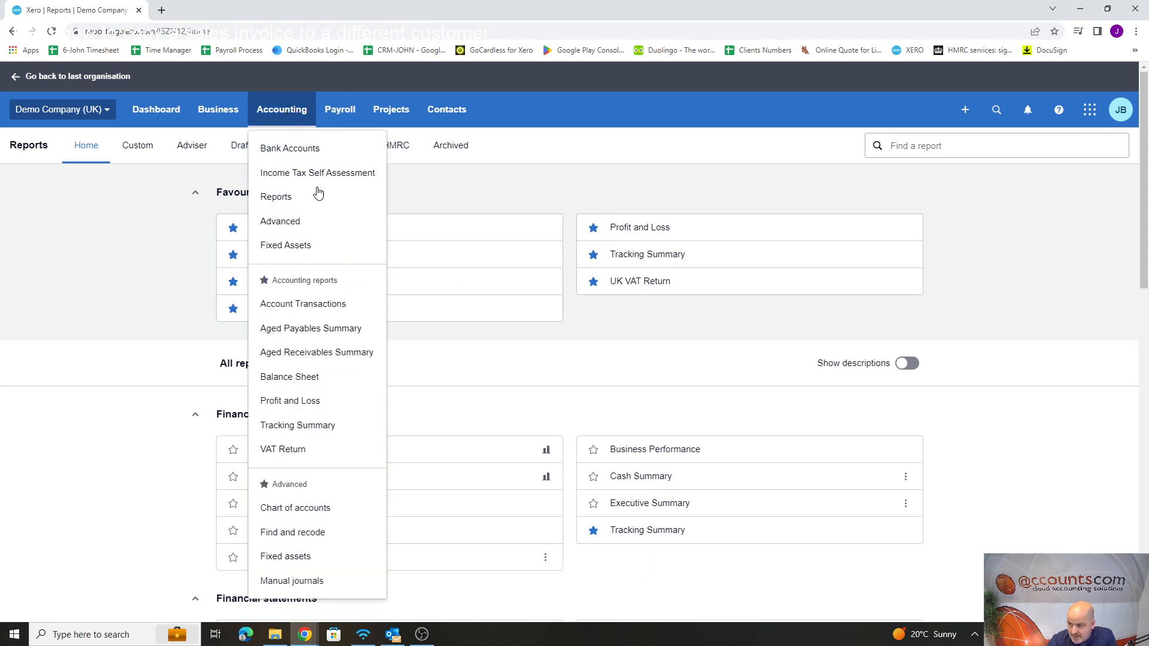
left_click(297, 426)
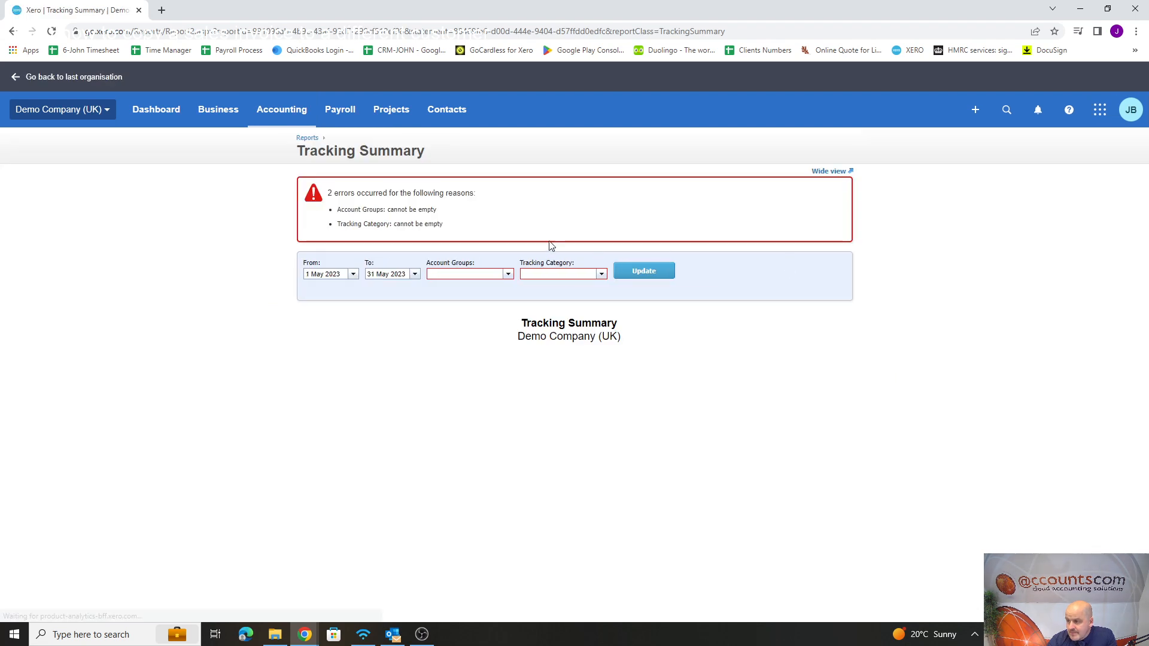
left_click(508, 273)
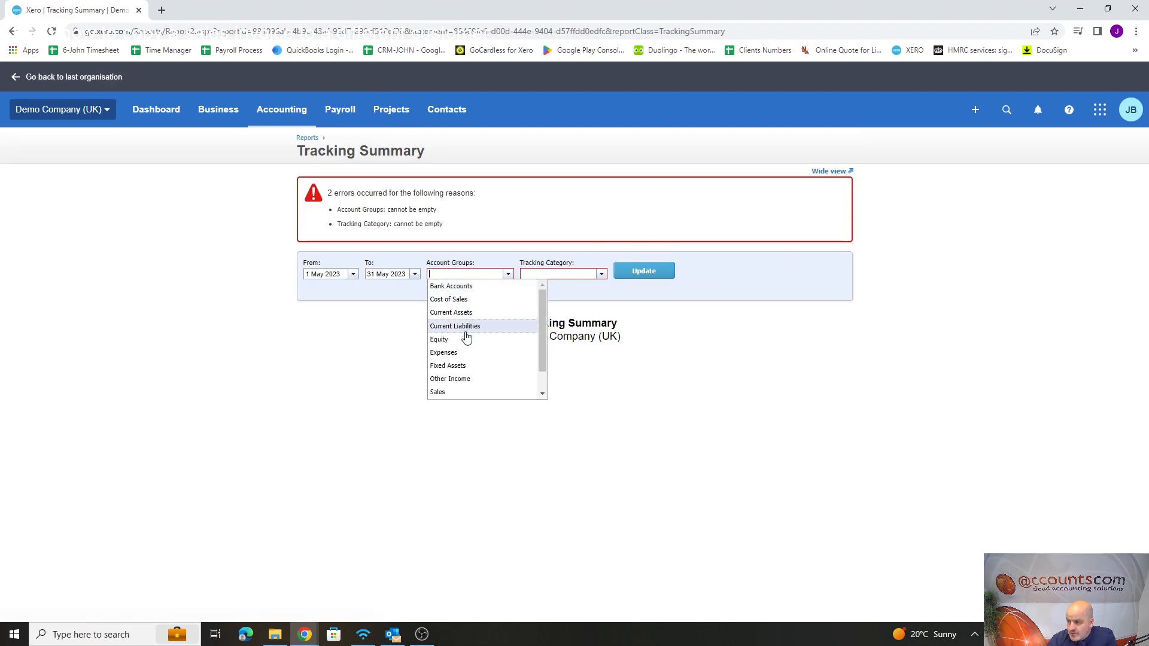
left_click(441, 393)
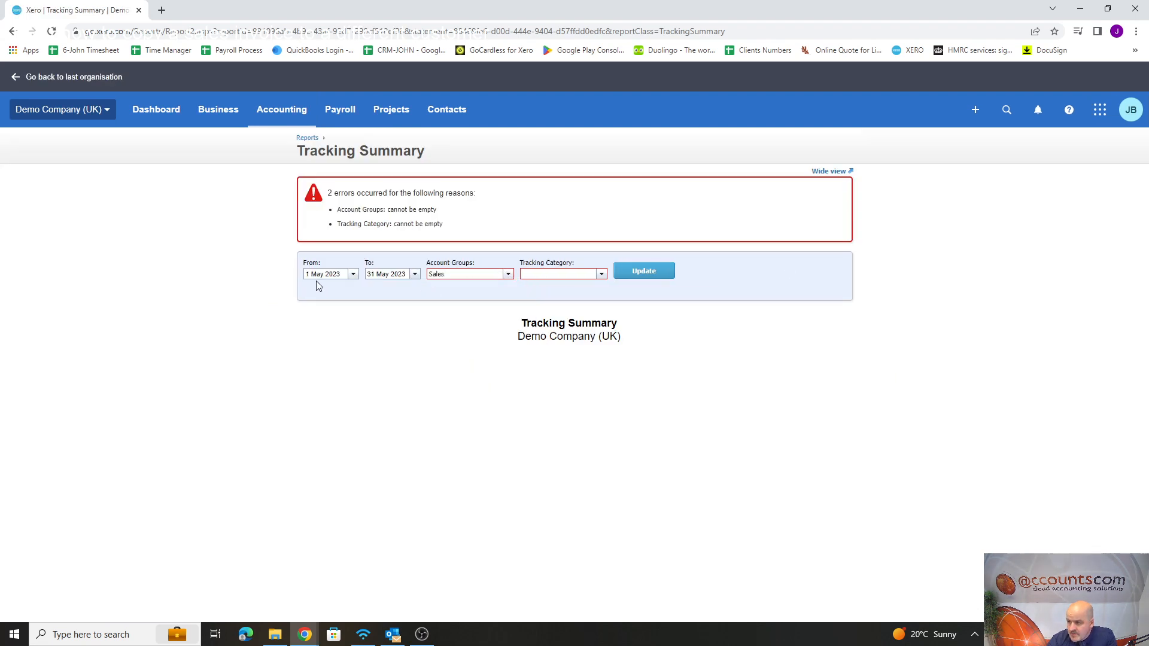
left_click(602, 276)
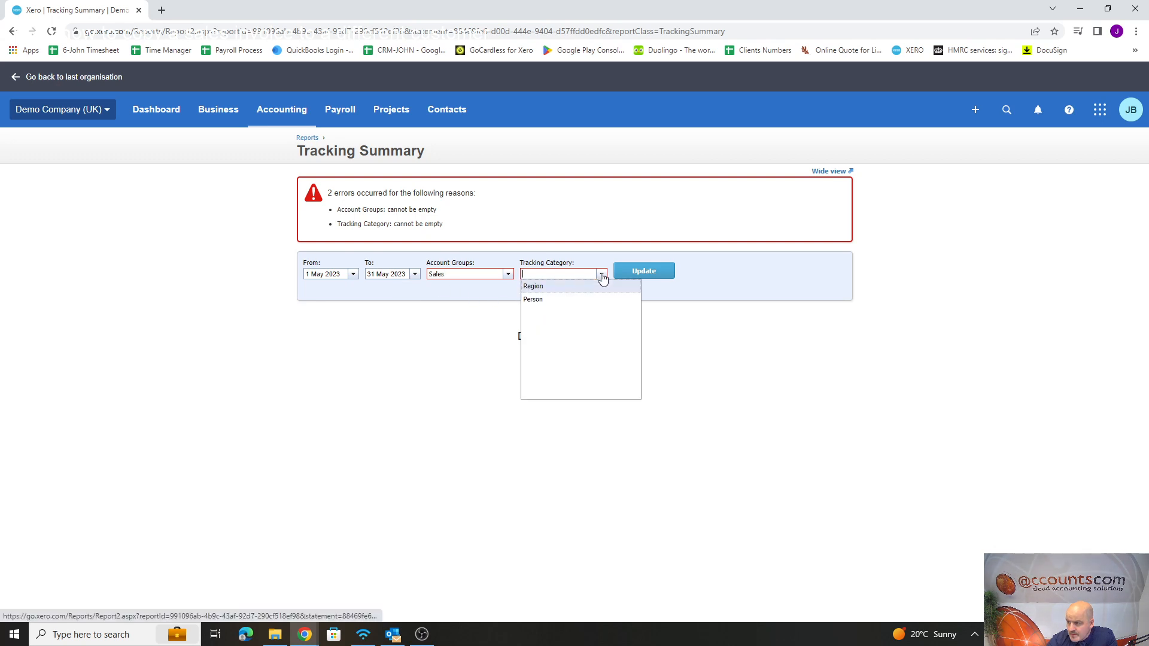
left_click(544, 292)
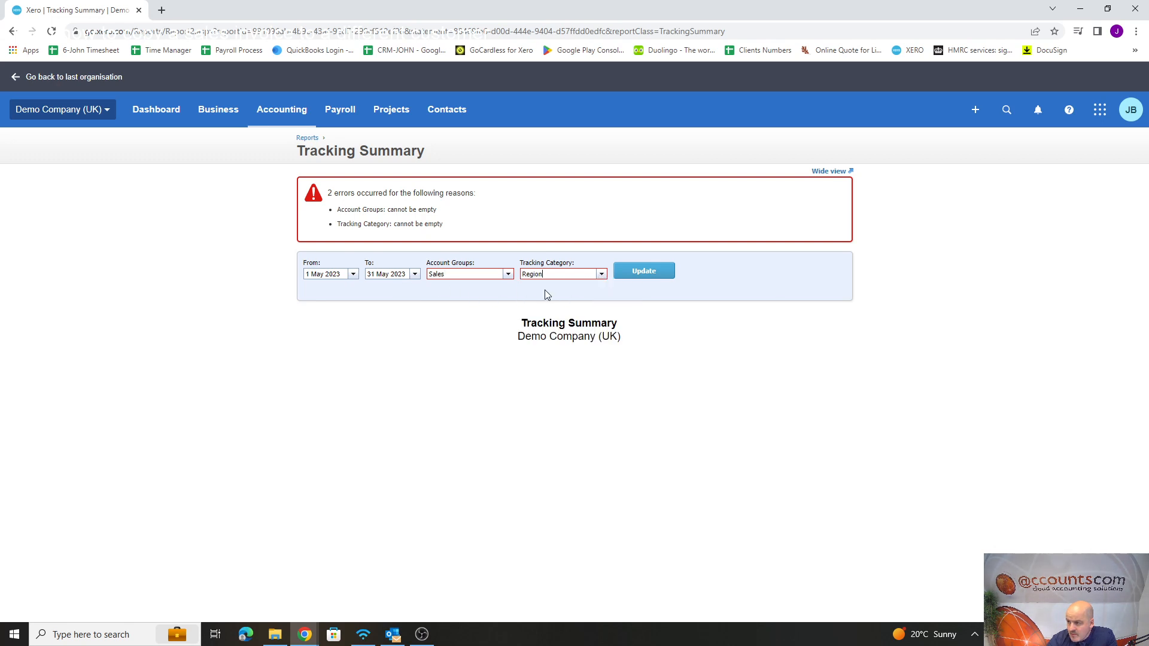
left_click(646, 281)
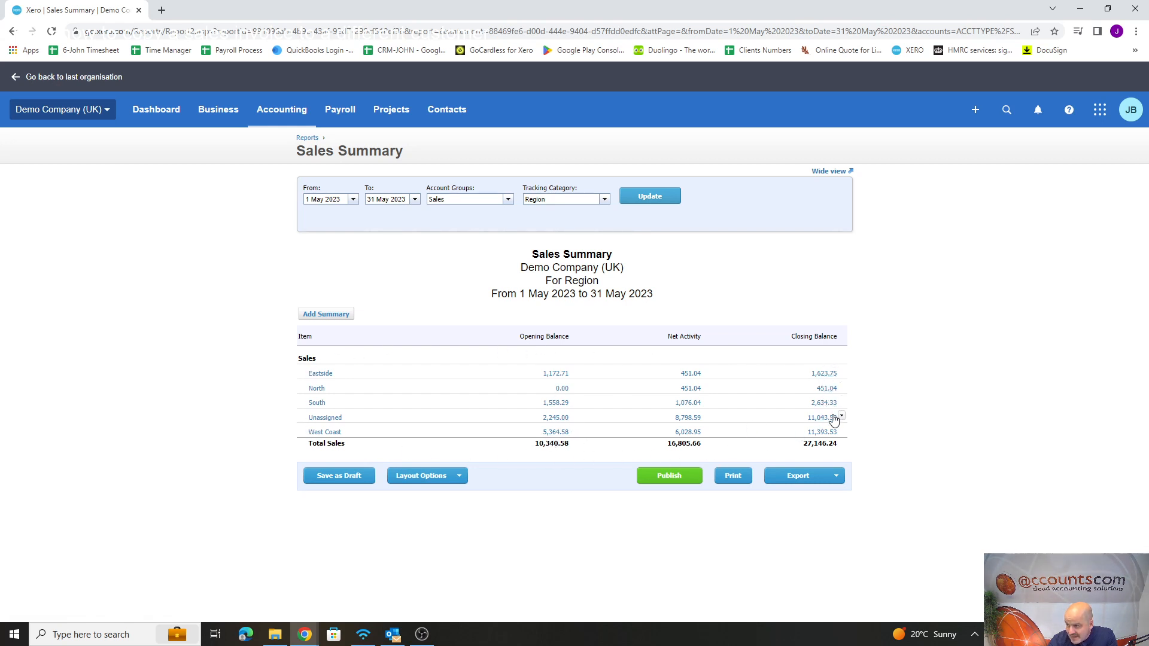
Change the sales summary's tracking category to Person and update the report
left_click(604, 199)
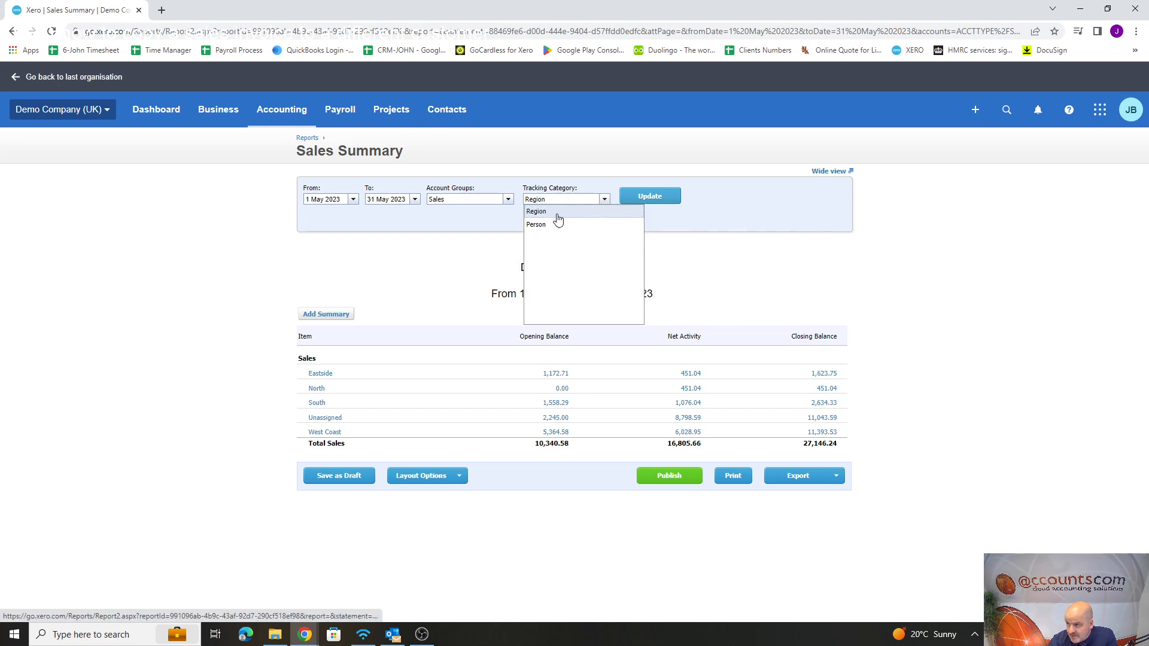
left_click(538, 225)
left_click(654, 198)
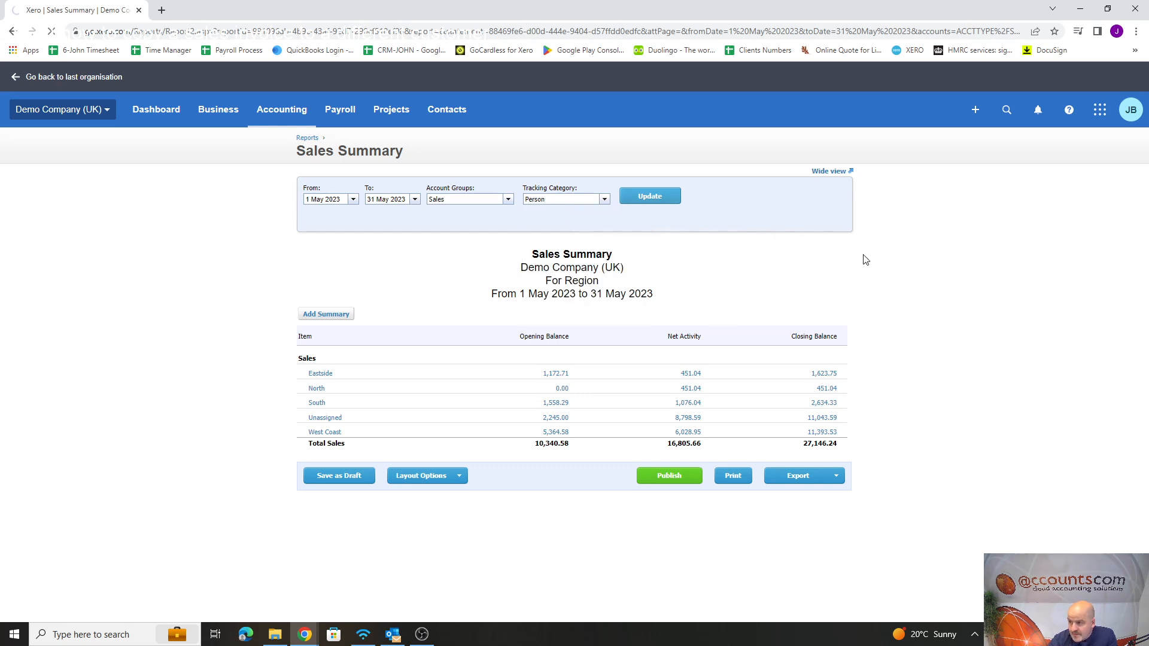